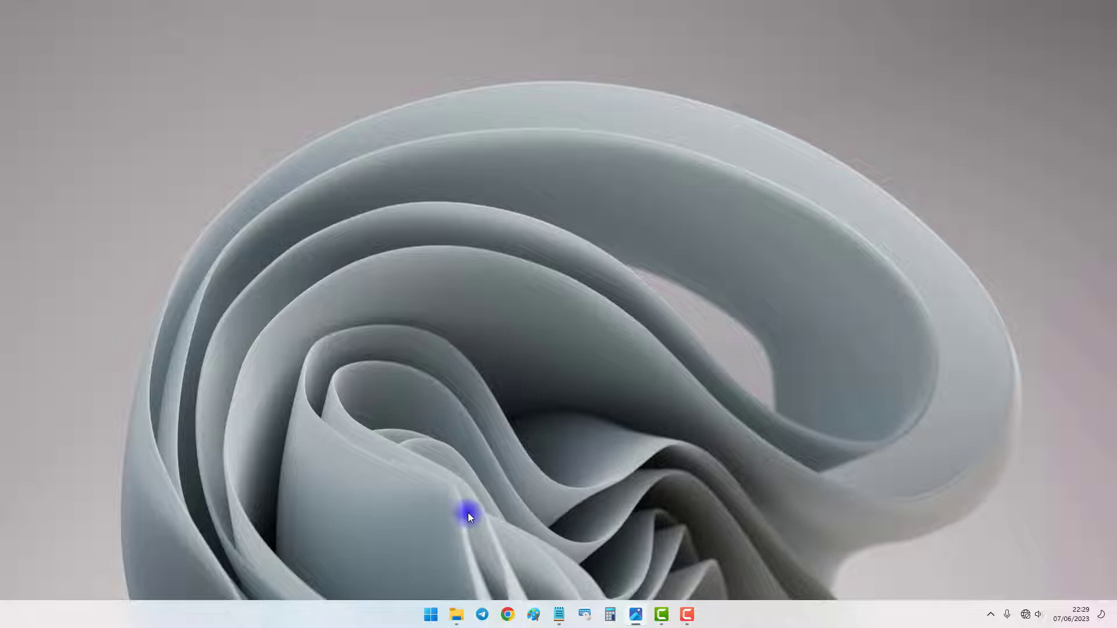
Step: Launch Excel 2010 from the Start menu and switch to its Developer tab
{"action": "left_click", "coordinate": [430, 616]}
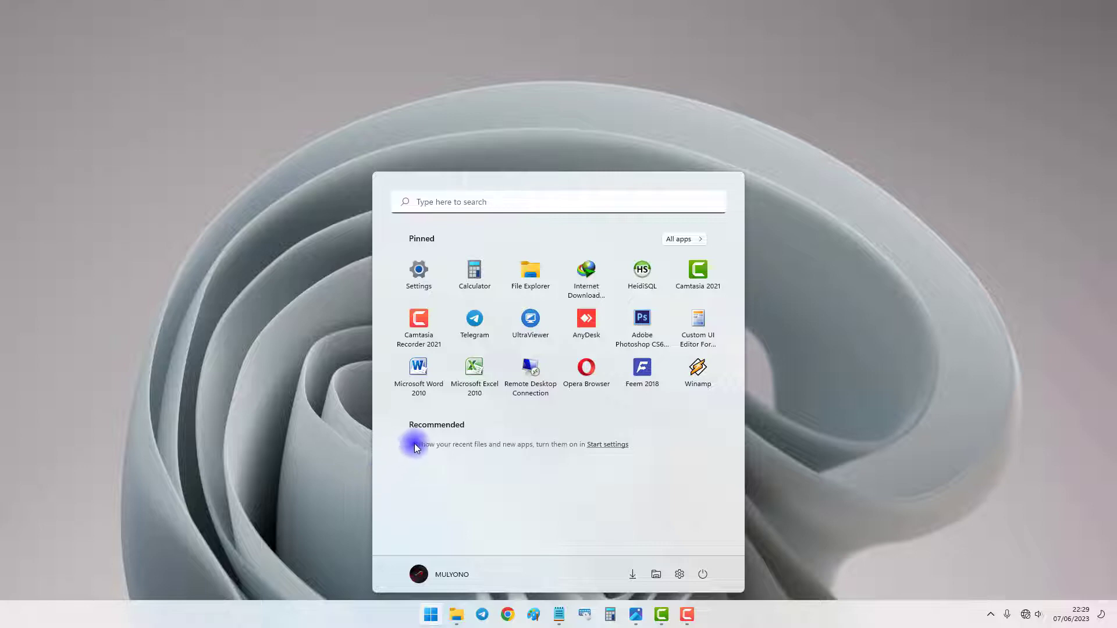
{"action": "left_click", "coordinate": [464, 382]}
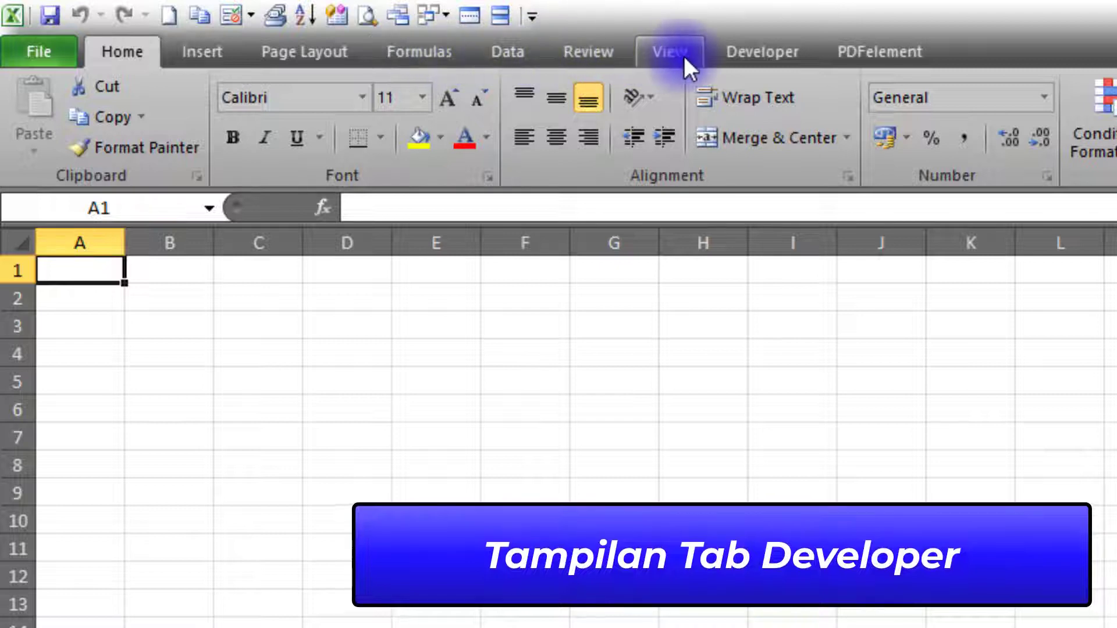
{"action": "left_click", "coordinate": [763, 58]}
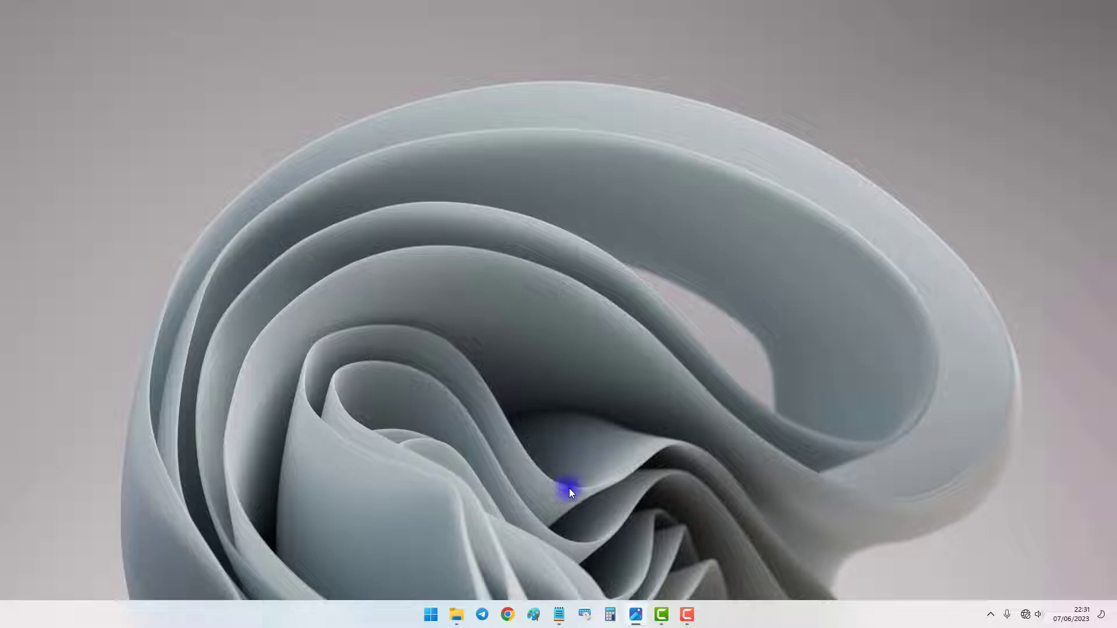
Step: Reopen Microsoft Excel 2010 from the Start menu to get a blank Book1 workbook
{"action": "left_click", "coordinate": [432, 615]}
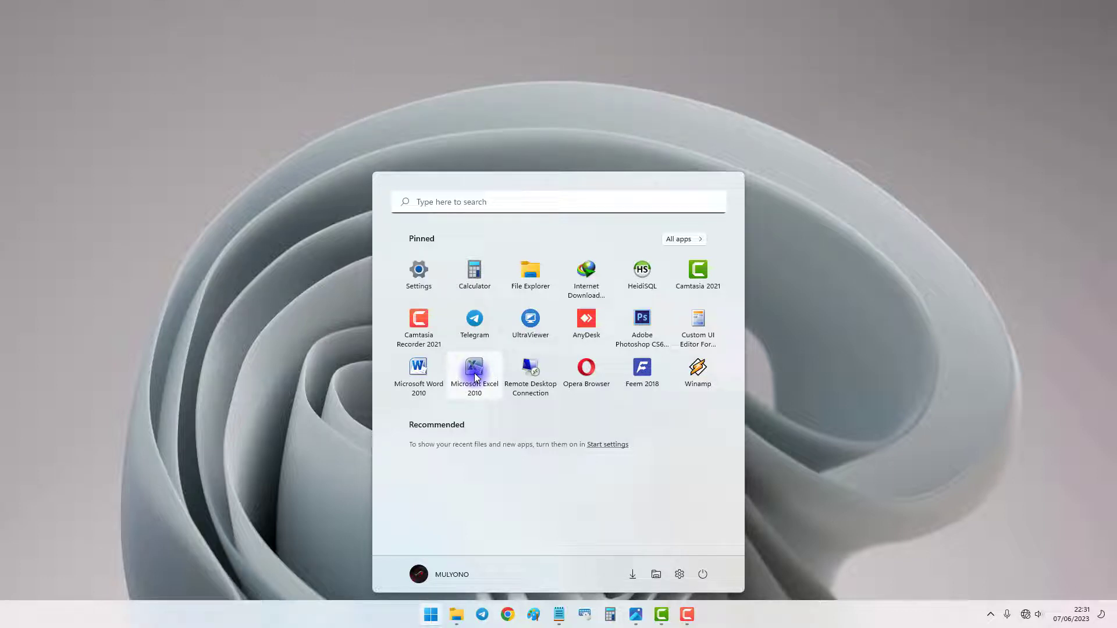
{"action": "left_click", "coordinate": [475, 377]}
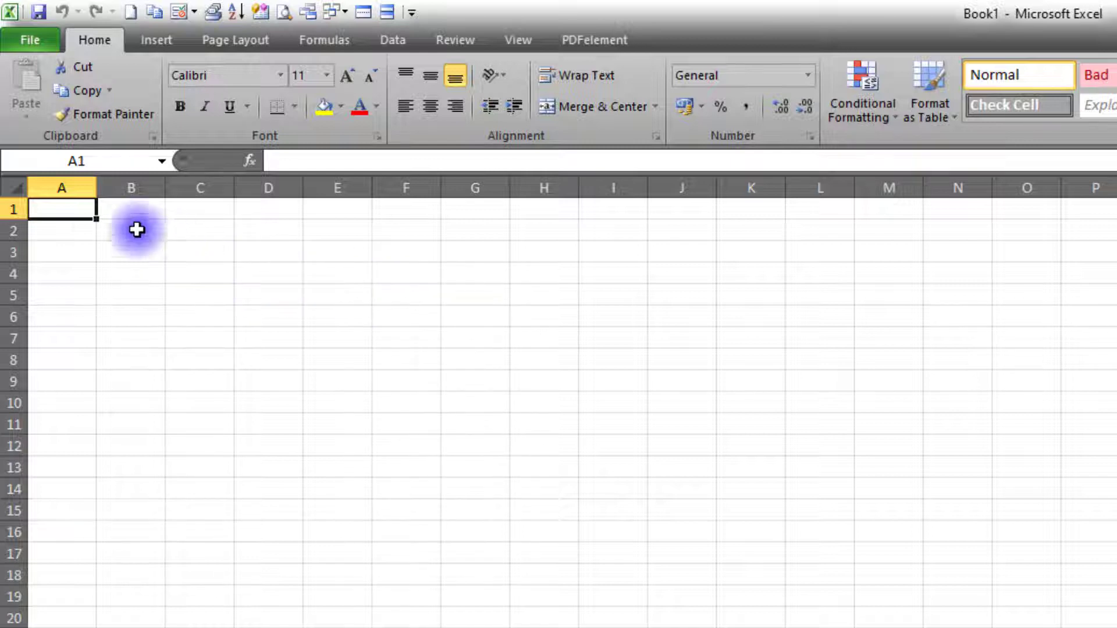
Step: In Excel Options > Customize Ribbon, tick Developer under Main Tabs and confirm with OK
{"action": "left_click", "coordinate": [31, 39]}
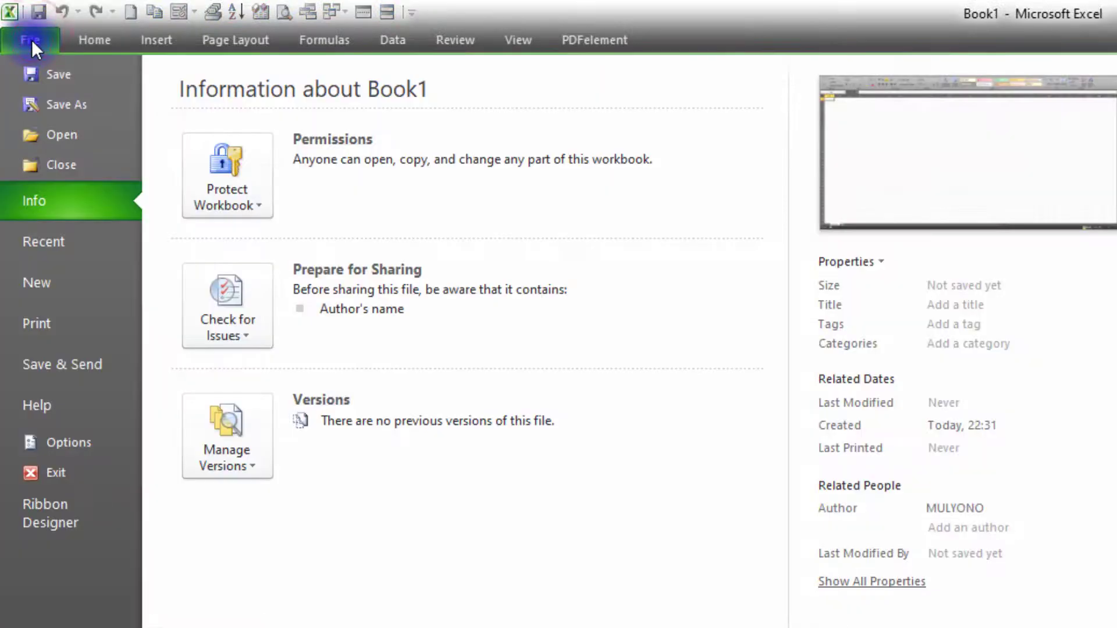
{"action": "left_click", "coordinate": [68, 442]}
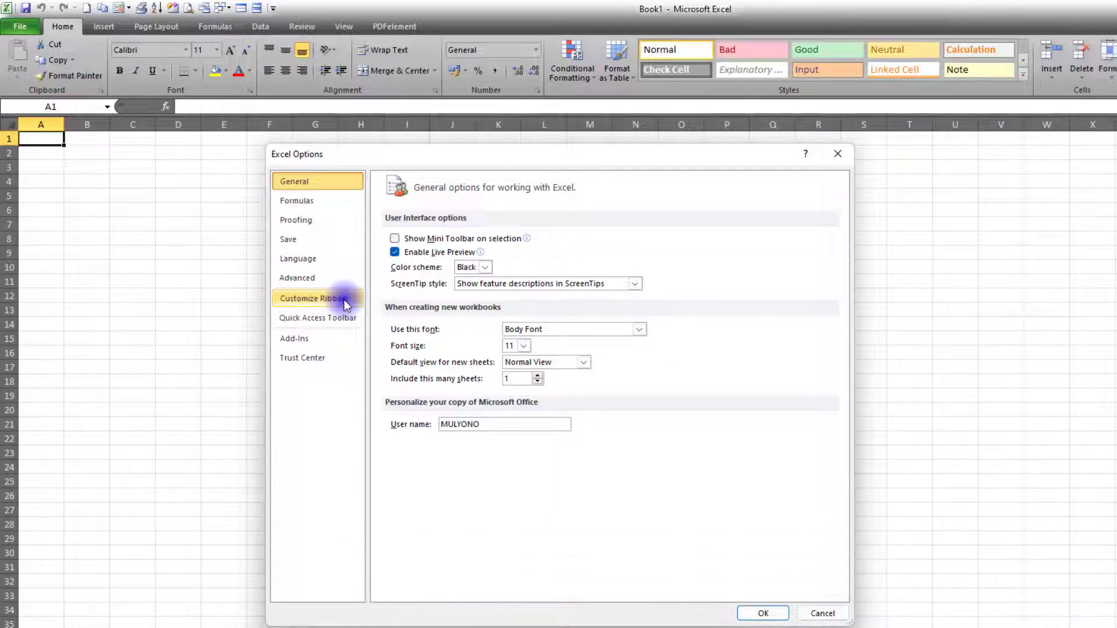
{"action": "left_click", "coordinate": [344, 299]}
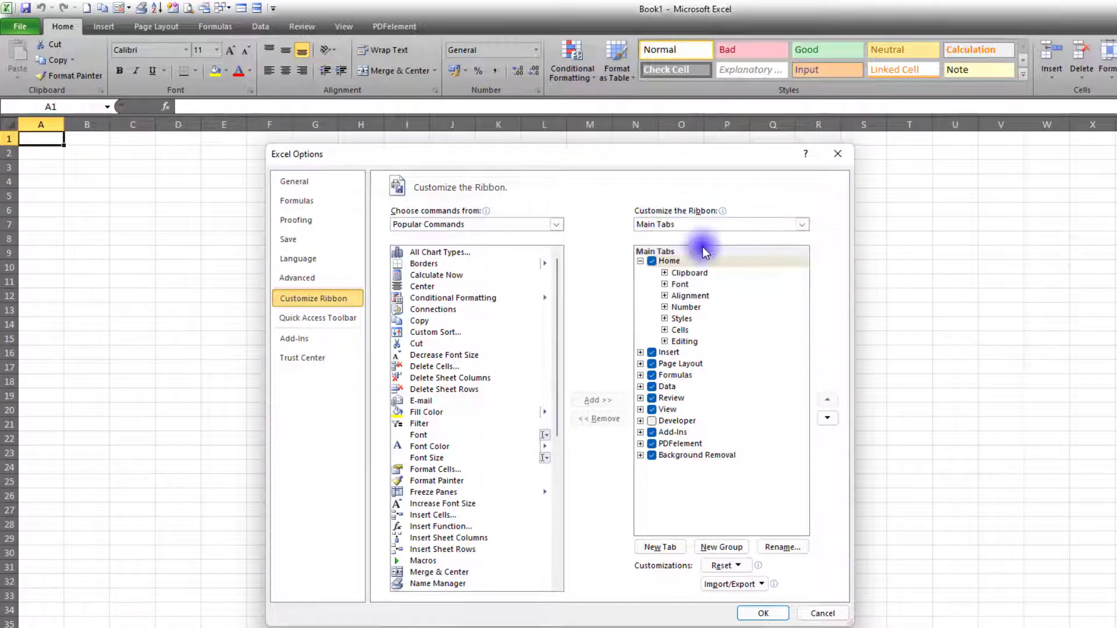
{"action": "left_click", "coordinate": [678, 224]}
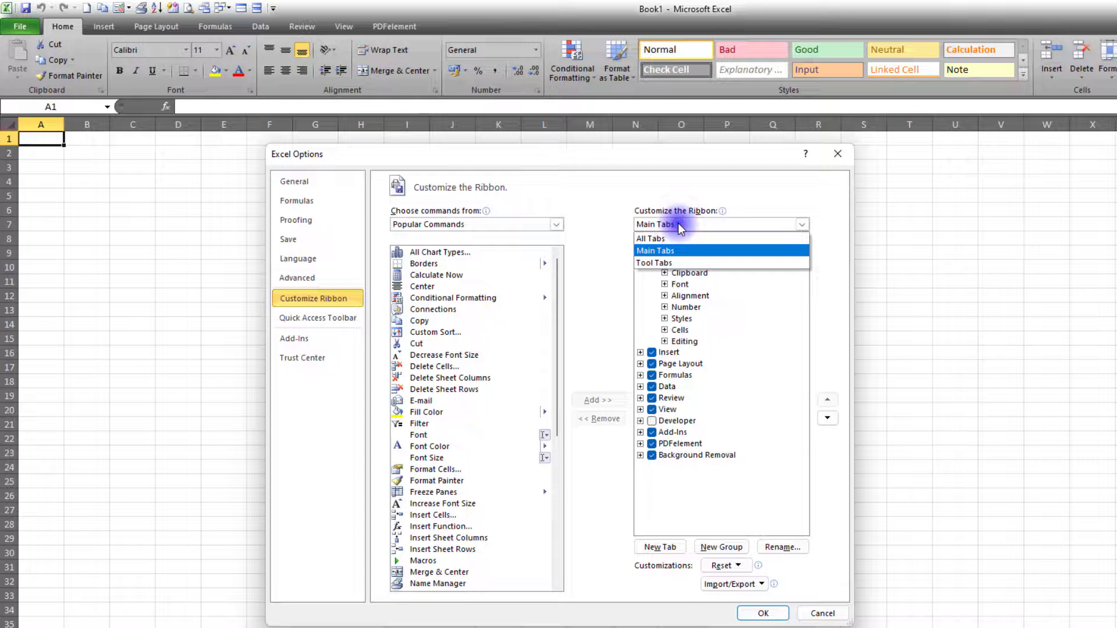
{"action": "left_click", "coordinate": [676, 250]}
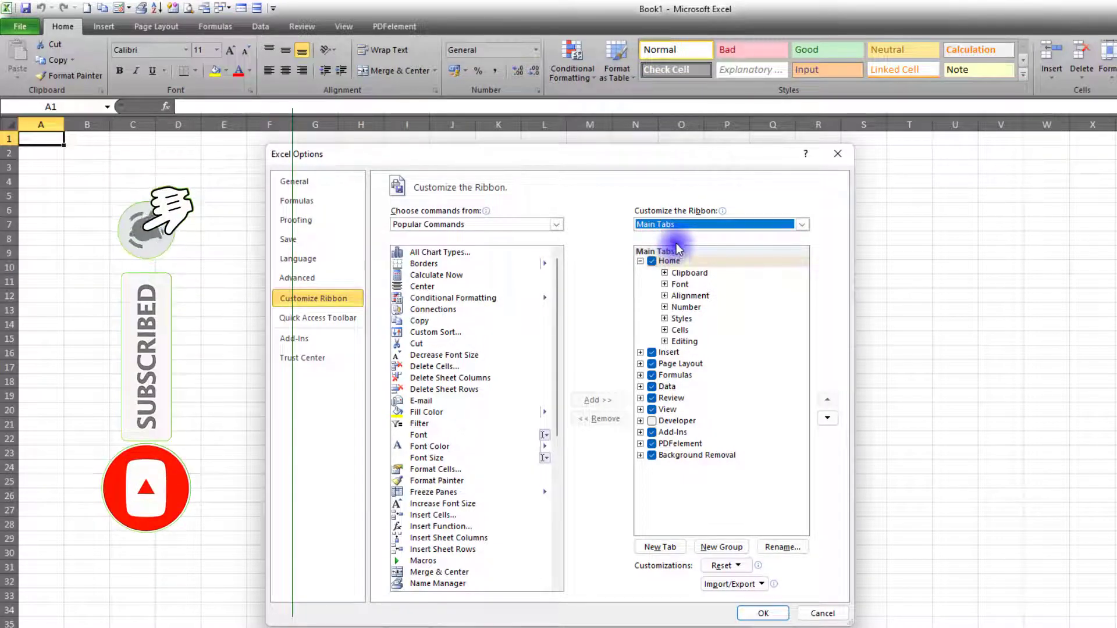
{"action": "left_click", "coordinate": [641, 261]}
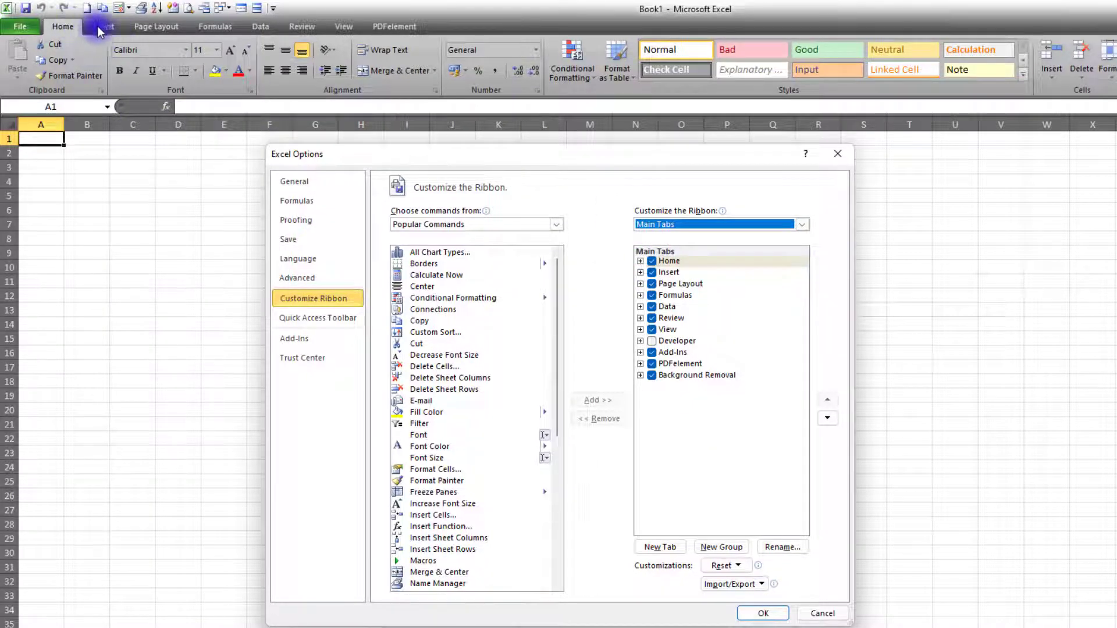
{"action": "left_click", "coordinate": [679, 340]}
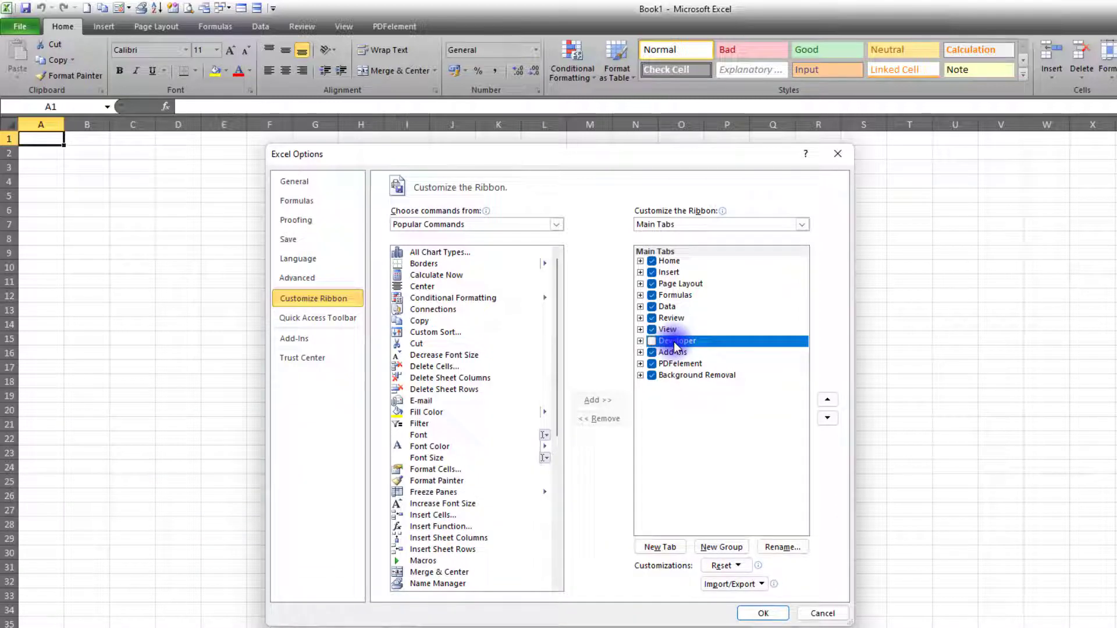
{"action": "left_click", "coordinate": [652, 342]}
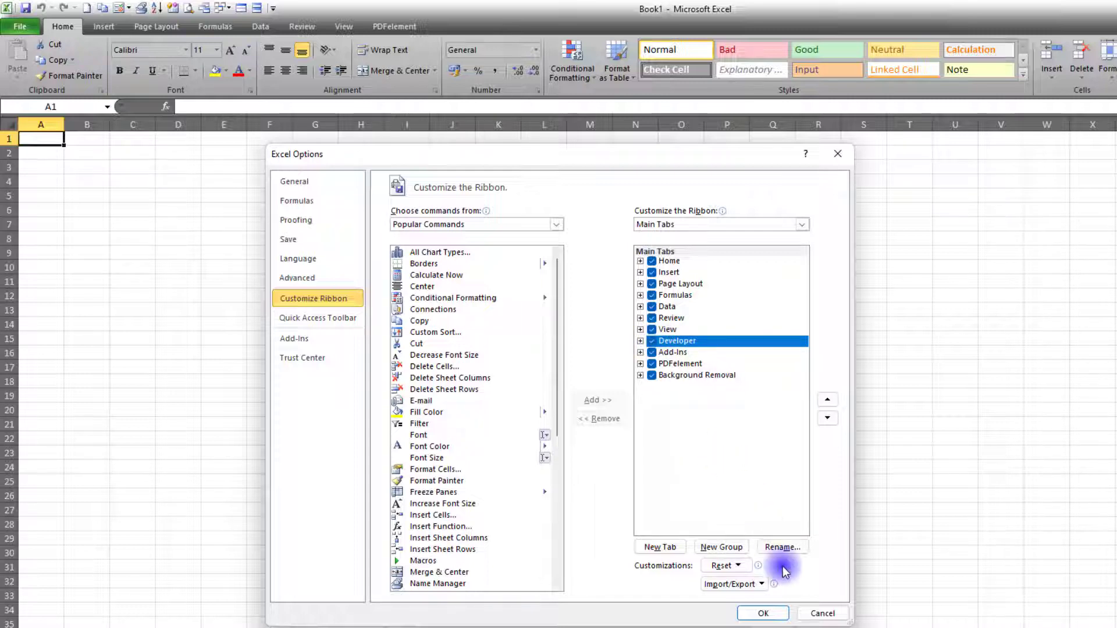
{"action": "left_click", "coordinate": [763, 613]}
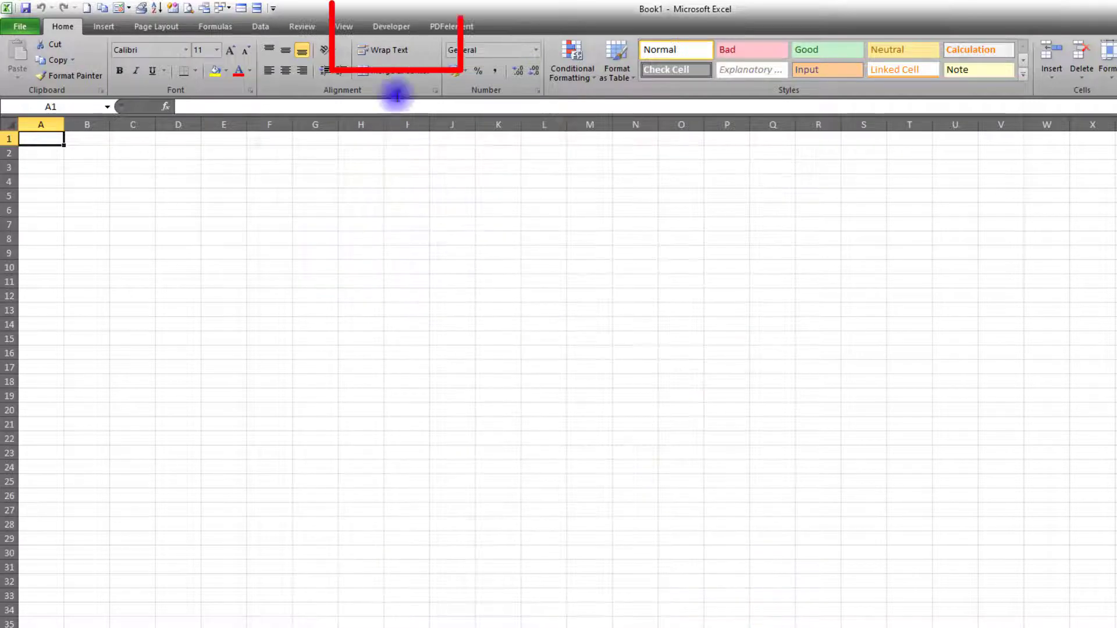
{"action": "left_click", "coordinate": [391, 26]}
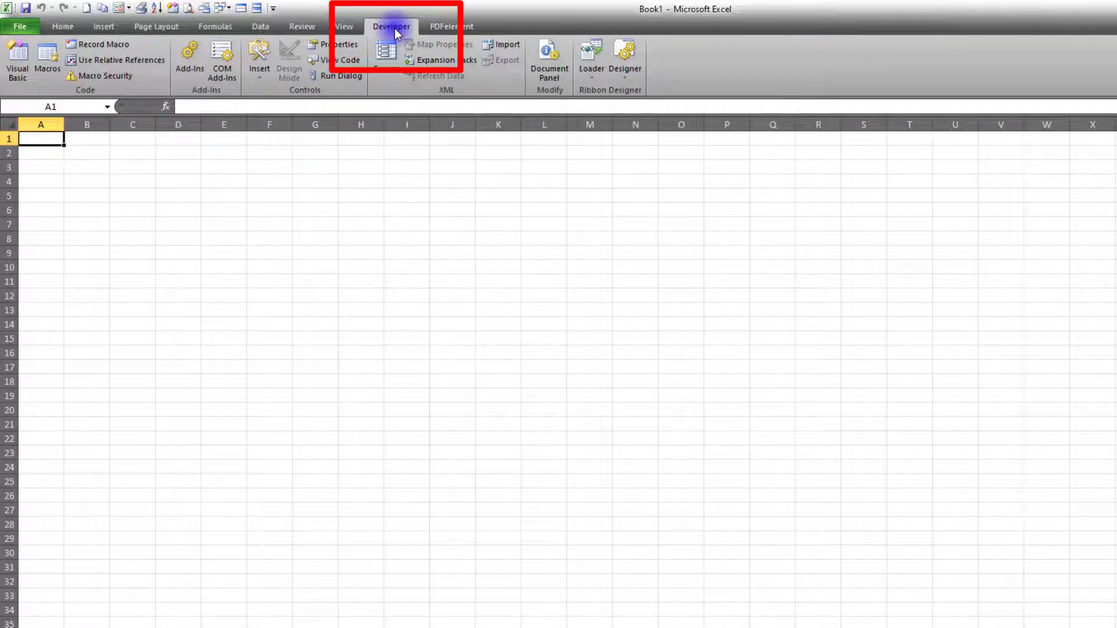
{"action": "left_click", "coordinate": [19, 27]}
{"action": "left_click", "coordinate": [43, 295]}
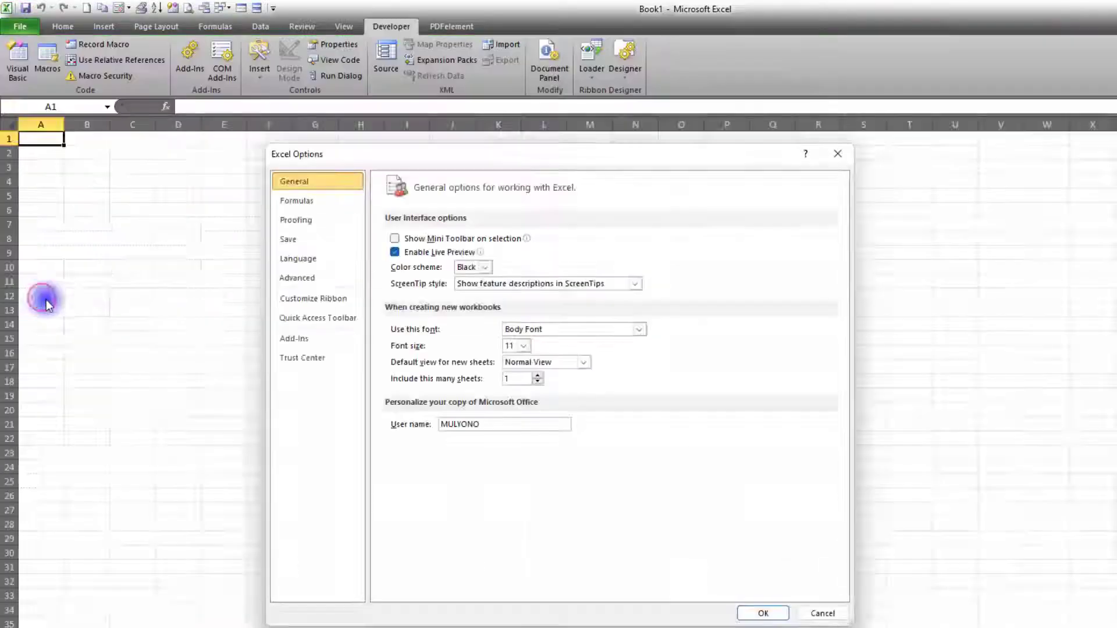
{"action": "left_click", "coordinate": [312, 300]}
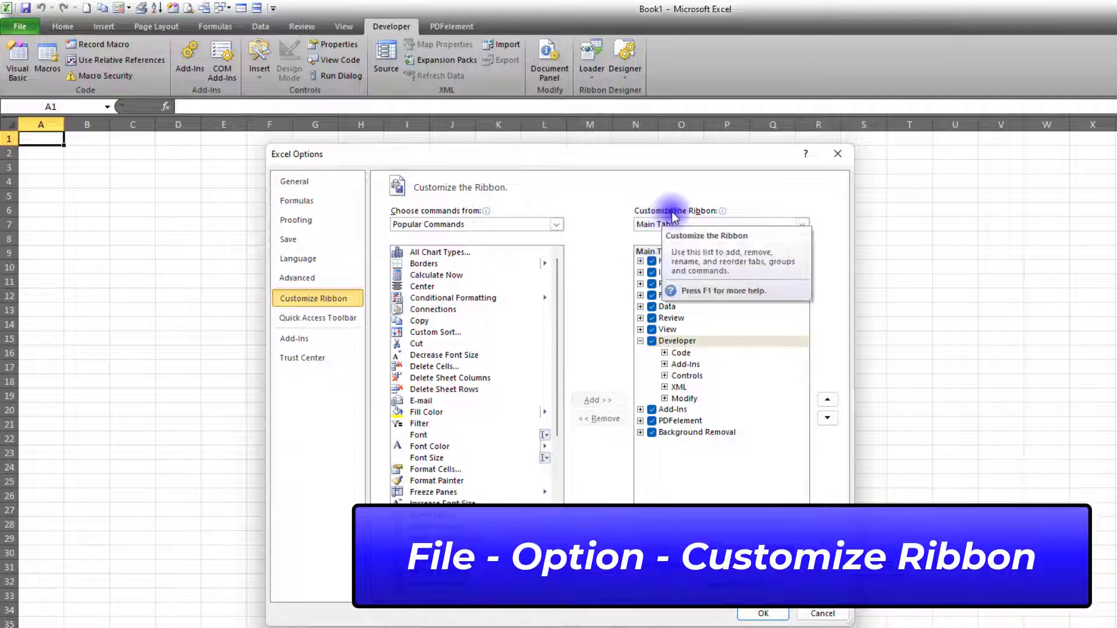
{"action": "left_click", "coordinate": [651, 341]}
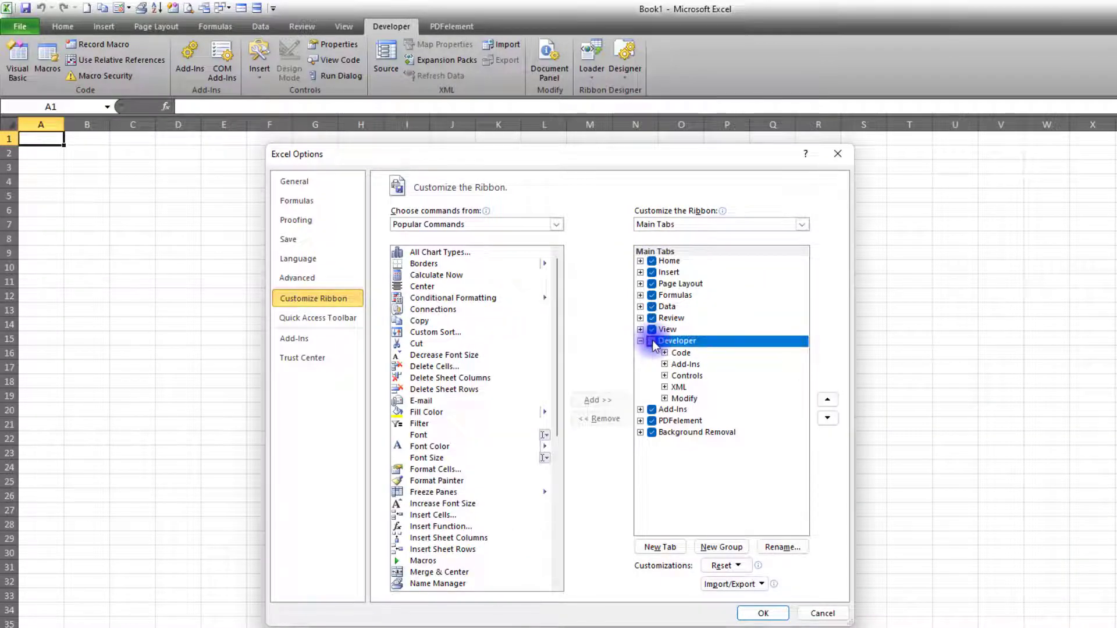
{"action": "left_click", "coordinate": [761, 612]}
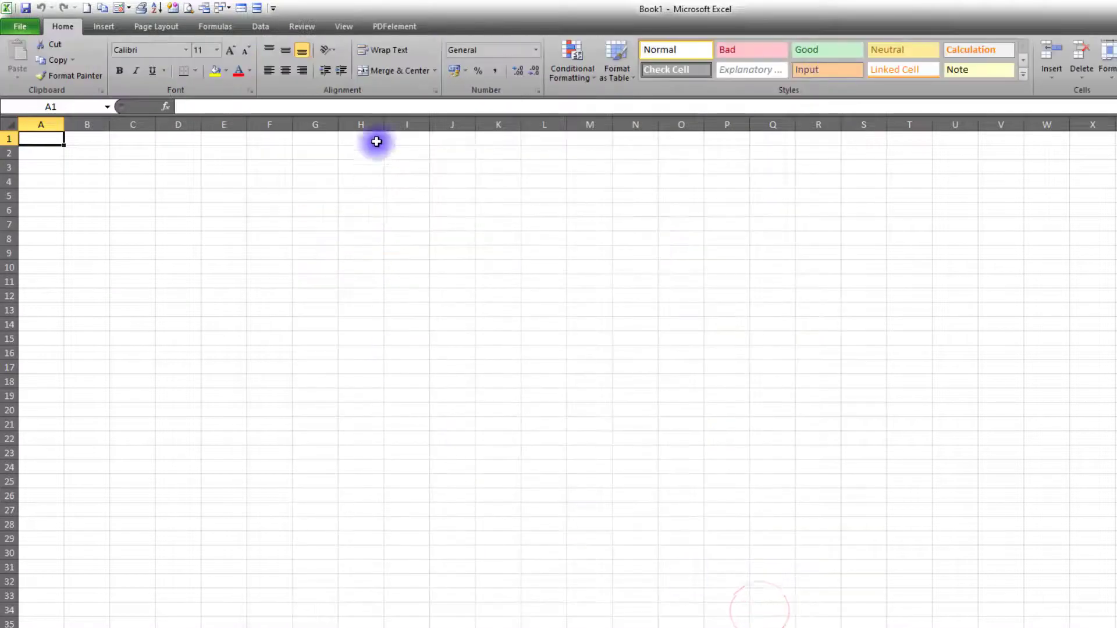
{"action": "right_click", "coordinate": [444, 24]}
{"action": "left_click", "coordinate": [393, 174]}
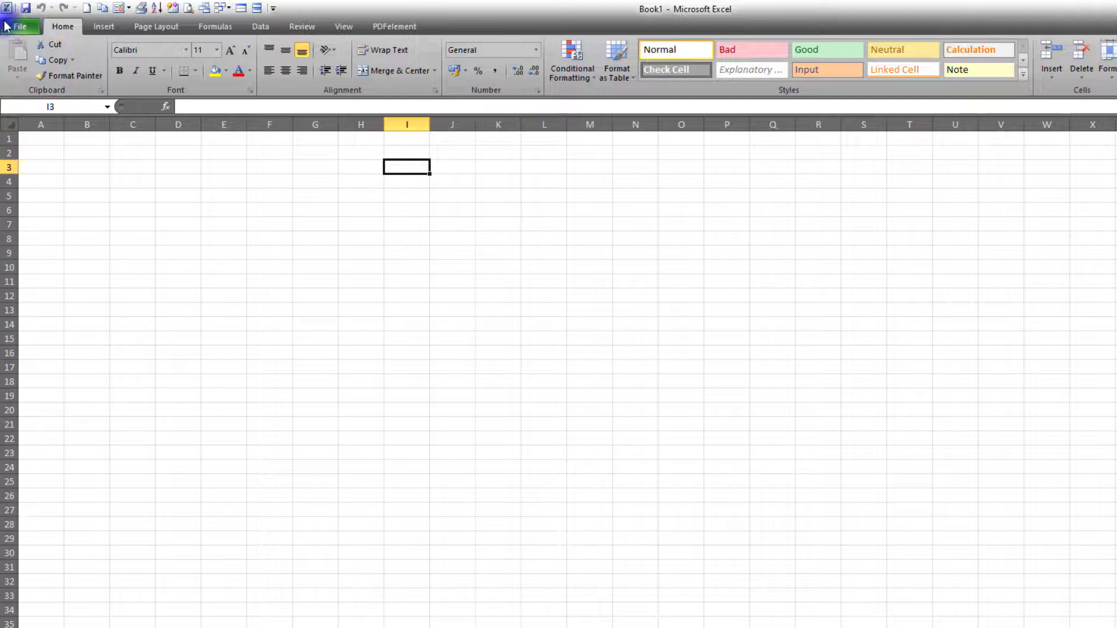
{"action": "left_click", "coordinate": [13, 27]}
{"action": "left_click", "coordinate": [60, 298]}
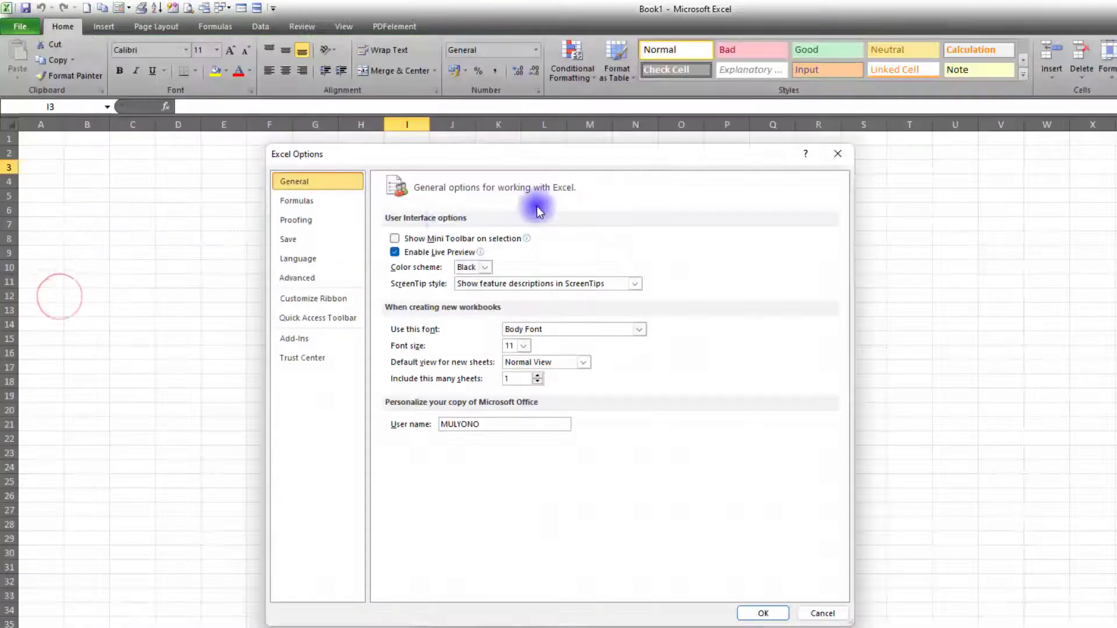
{"action": "left_click", "coordinate": [333, 306]}
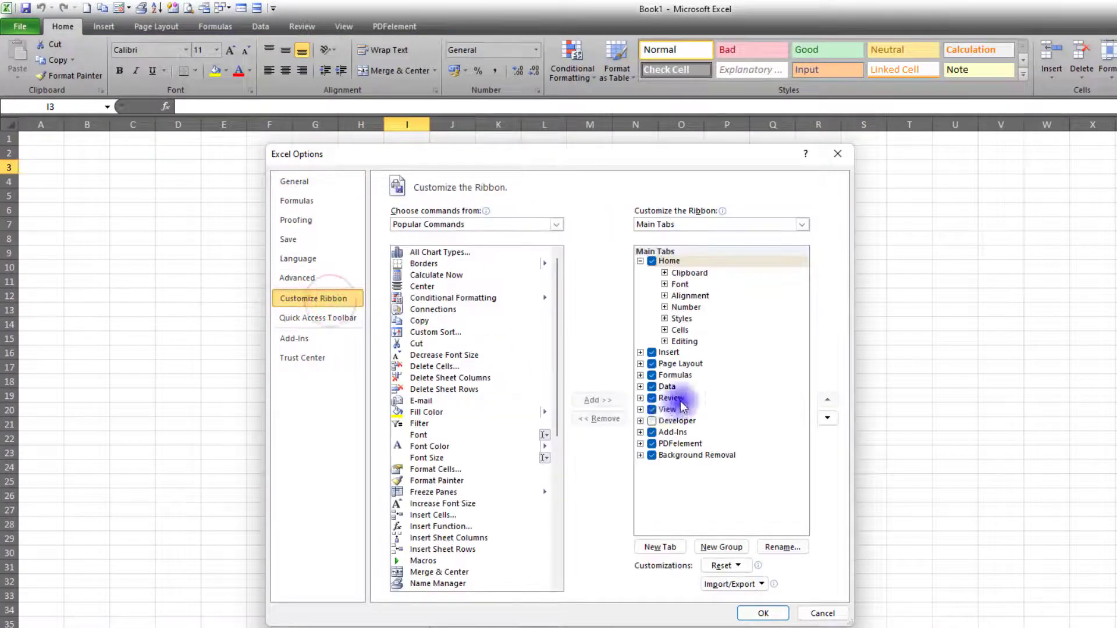
{"action": "left_click", "coordinate": [652, 421]}
{"action": "left_click", "coordinate": [764, 614]}
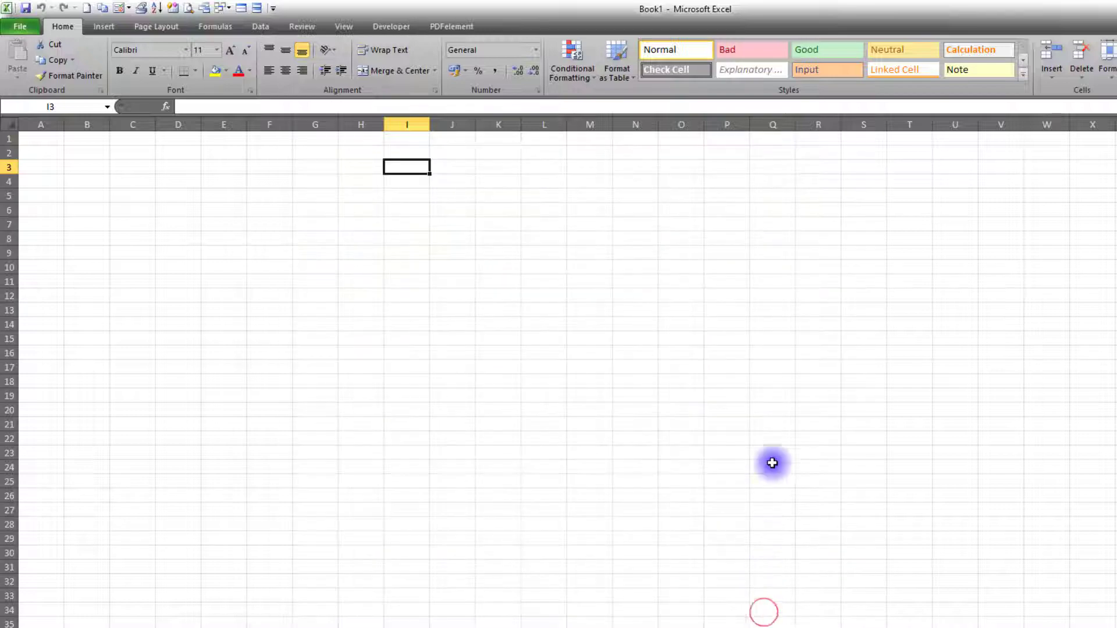
{"action": "left_click", "coordinate": [775, 409]}
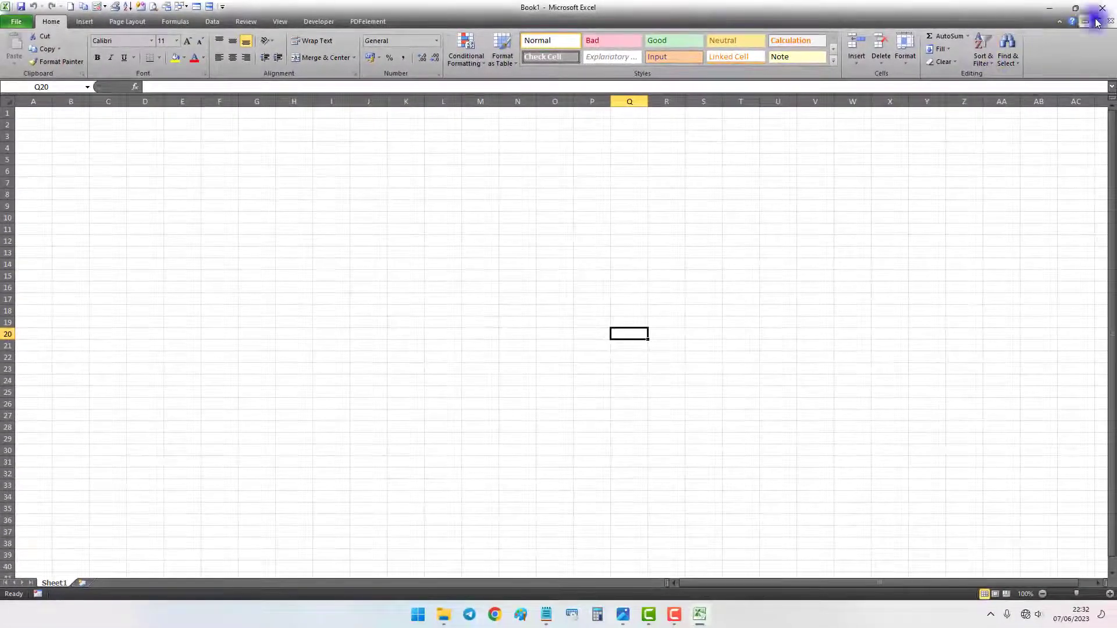
Step: Minimise Excel and launch Microsoft Word 2010 from the Start menu
{"action": "left_click", "coordinate": [1052, 13]}
{"action": "left_click", "coordinate": [418, 614]}
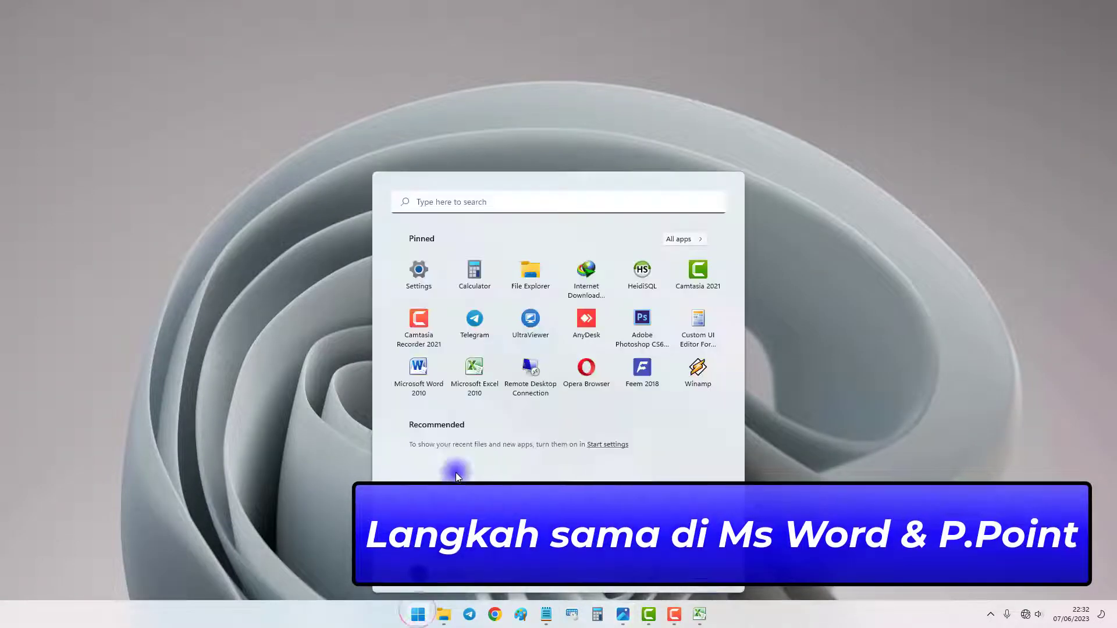
{"action": "left_click", "coordinate": [415, 371]}
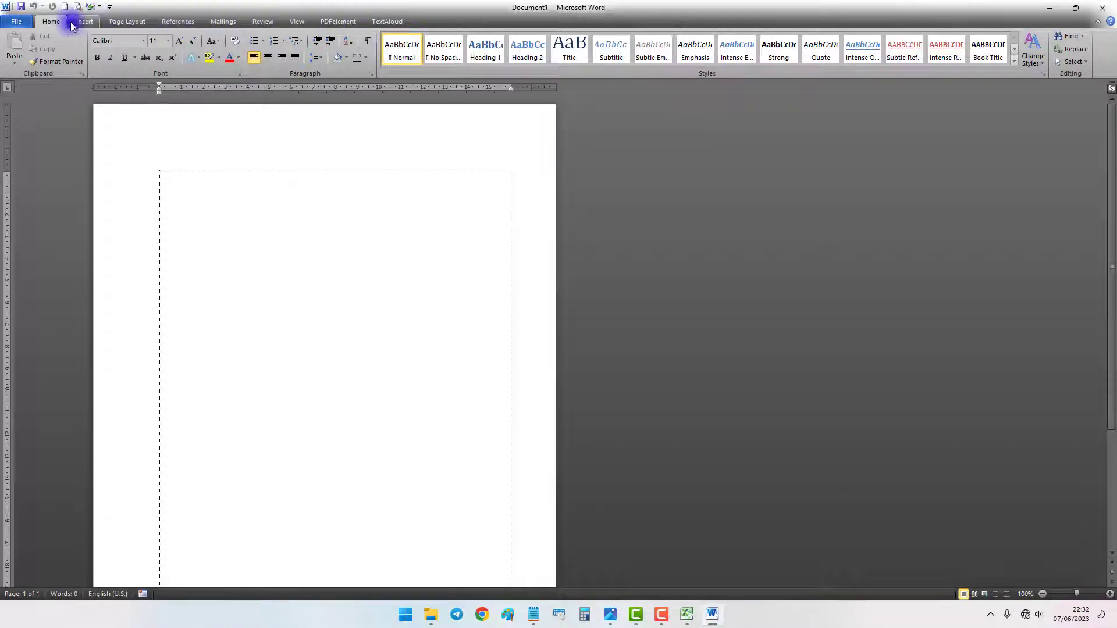
Step: In Word Options > Customize Ribbon, tick Developer under Main Tabs and confirm with OK
{"action": "left_click", "coordinate": [17, 22]}
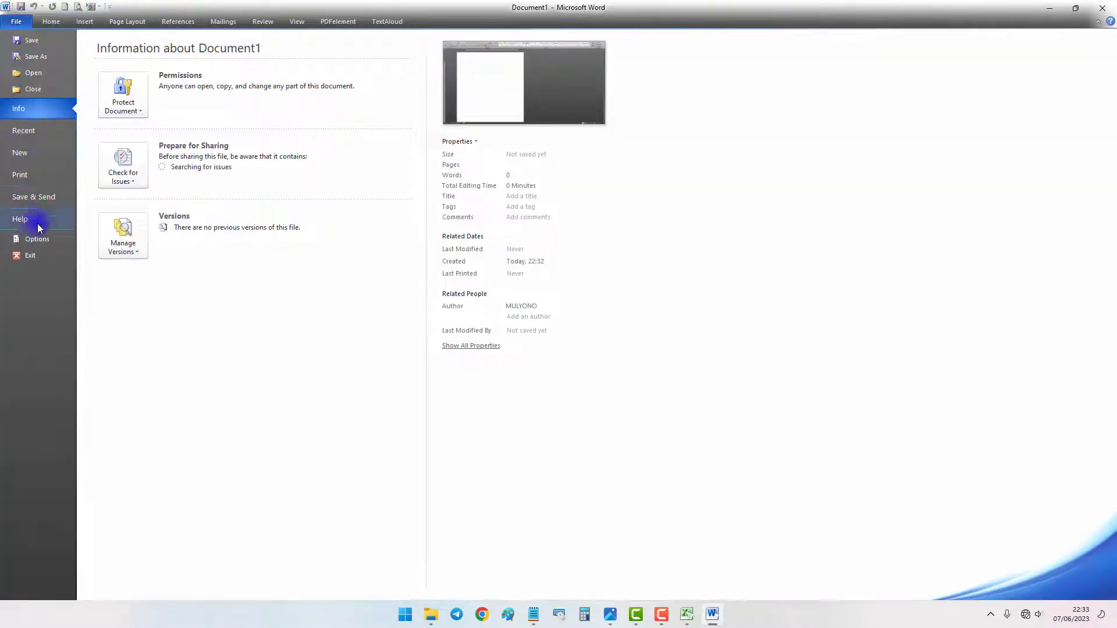
{"action": "left_click", "coordinate": [47, 242]}
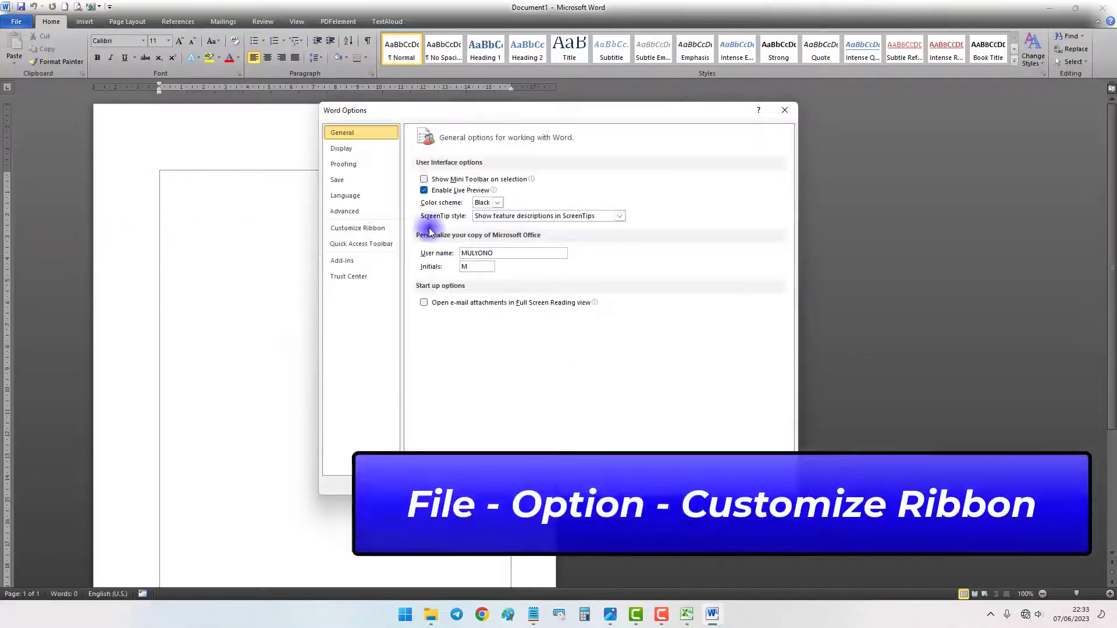
{"action": "left_click", "coordinate": [358, 228]}
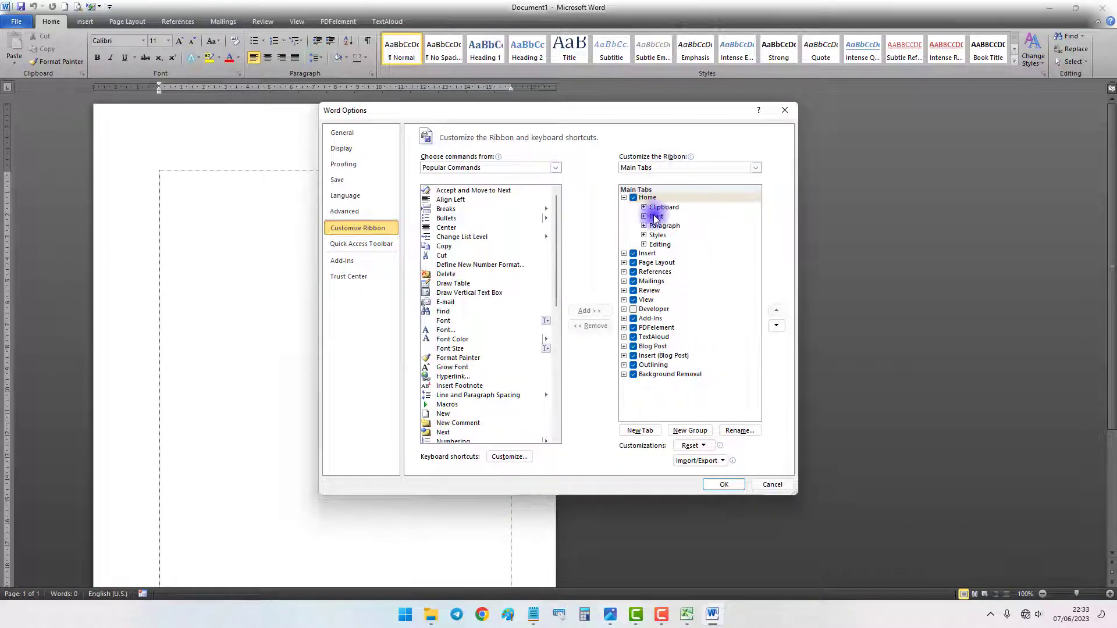
{"action": "left_click", "coordinate": [624, 197]}
{"action": "left_click", "coordinate": [634, 263]}
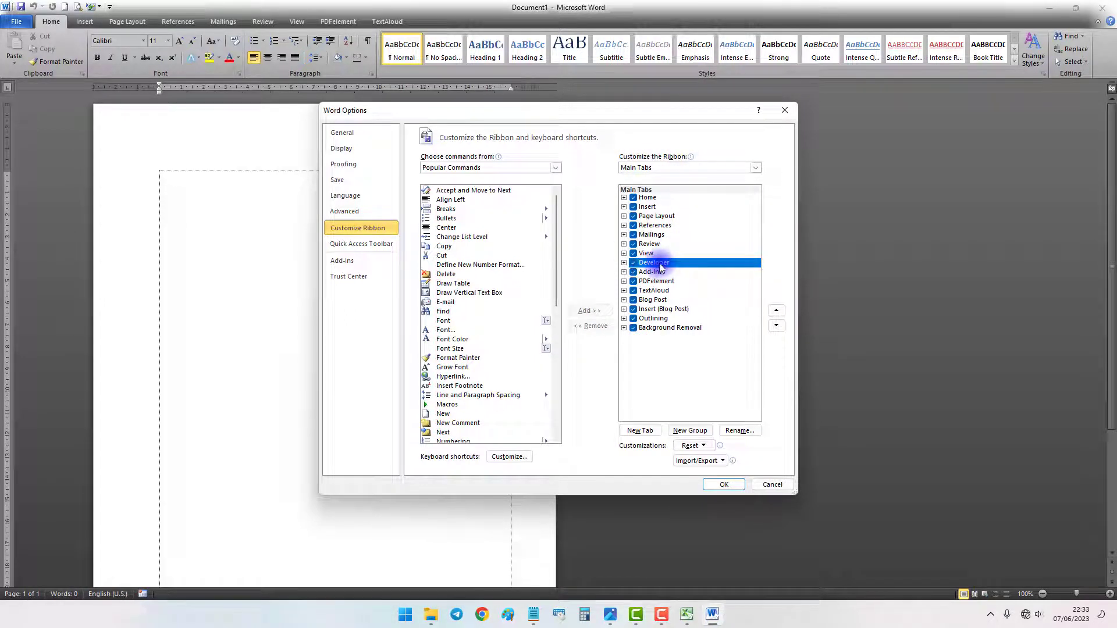
{"action": "left_click", "coordinate": [724, 484]}
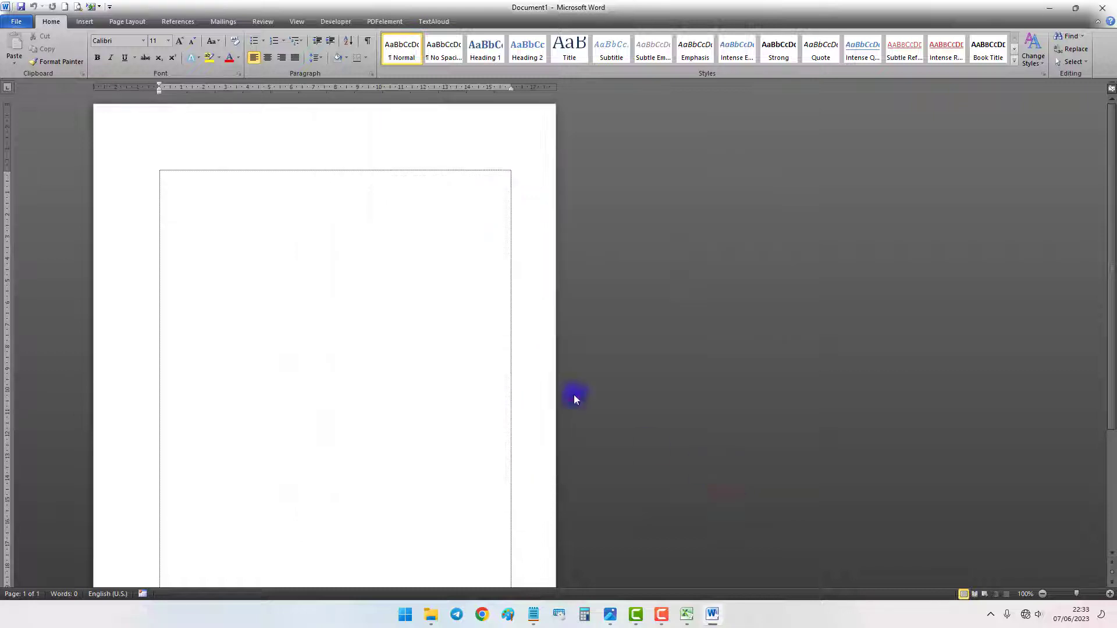
Step: View Word's new Developer tab, recheck the Customize Ribbon settings, then close Word
{"action": "left_click", "coordinate": [343, 23]}
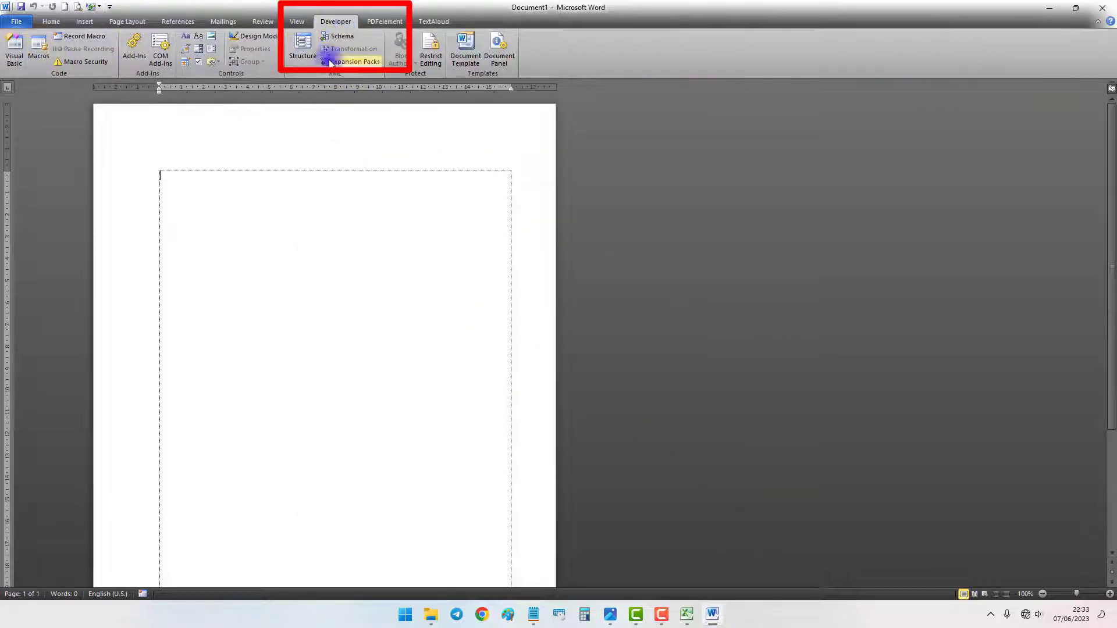
{"action": "left_click", "coordinate": [16, 22]}
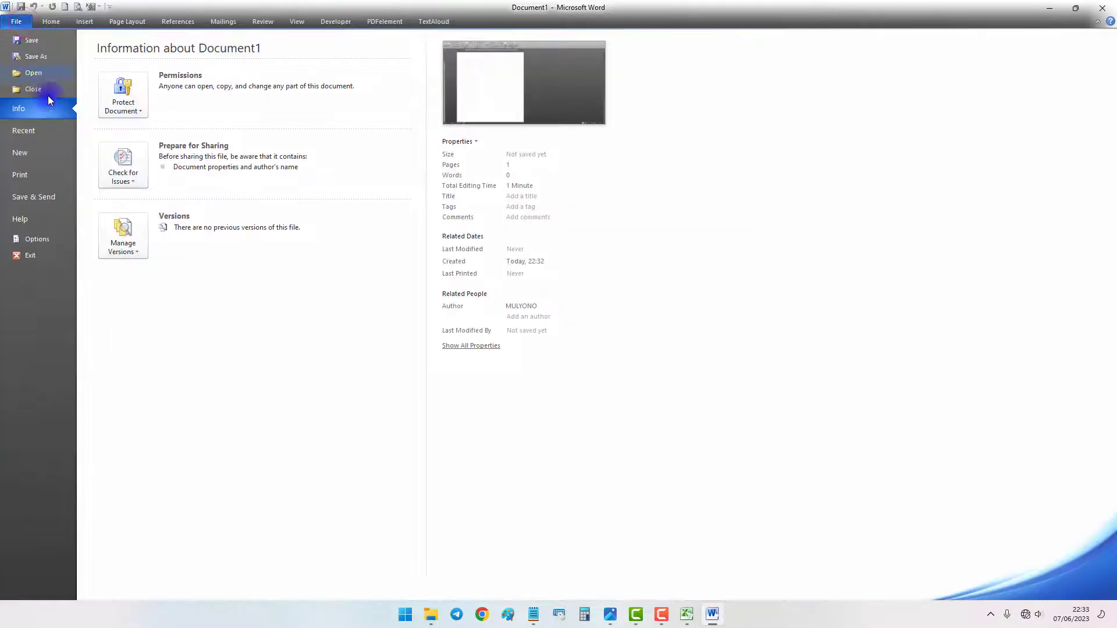
{"action": "left_click", "coordinate": [30, 238]}
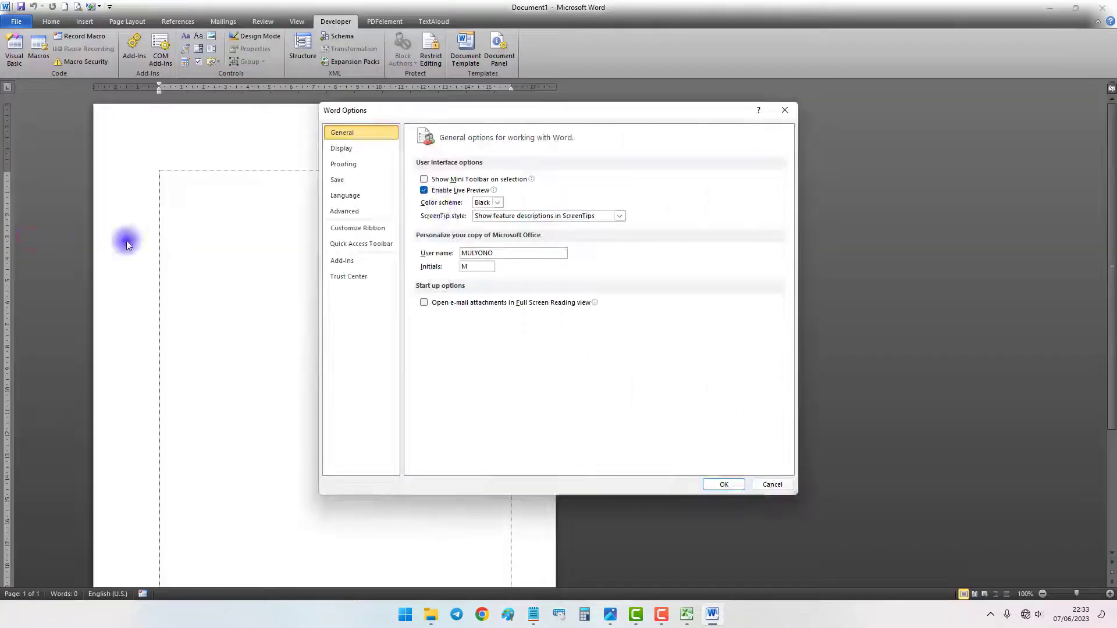
{"action": "left_click", "coordinate": [358, 229]}
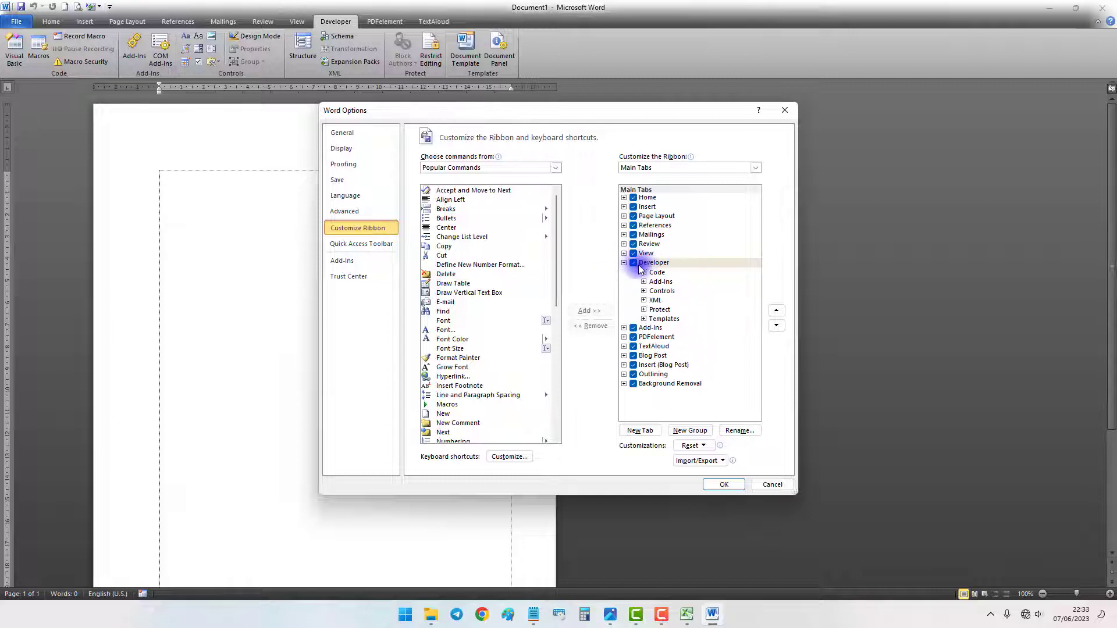
{"action": "left_click", "coordinate": [724, 485]}
{"action": "left_click", "coordinate": [1103, 7]}
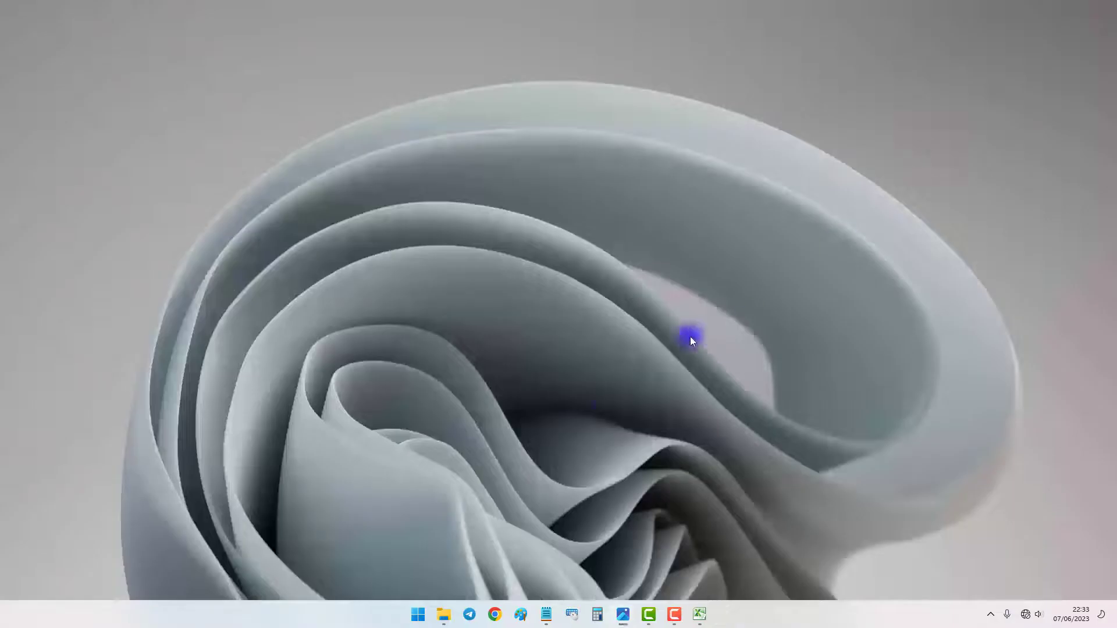
Step: Search the Start menu for 'power' and launch Microsoft PowerPoint 2010
{"action": "left_click", "coordinate": [418, 615]}
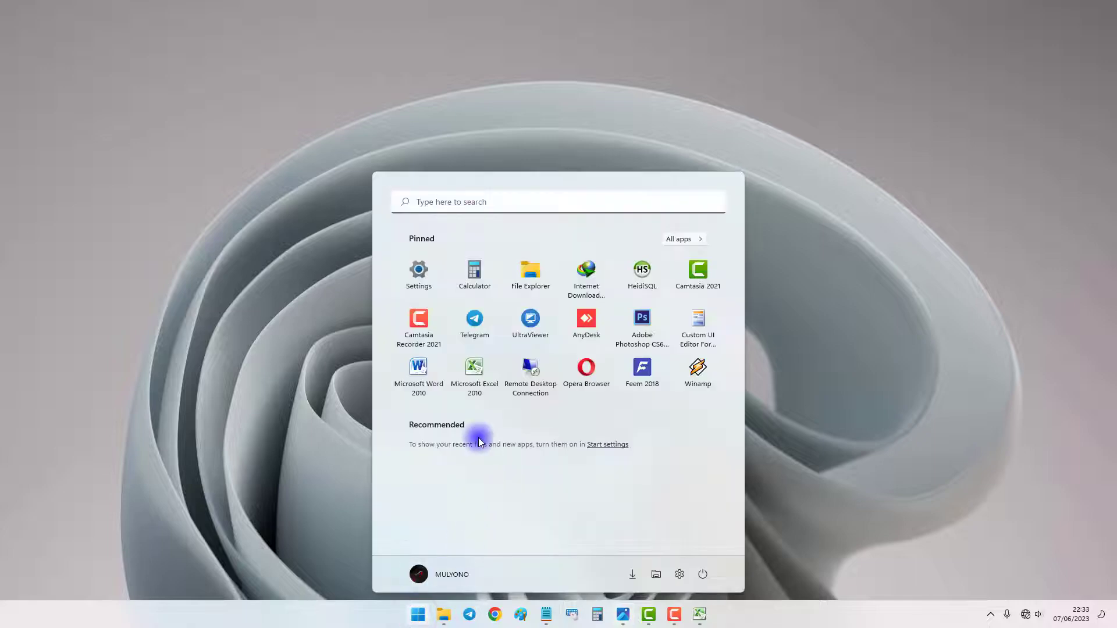
{"action": "type", "text": "poe"}
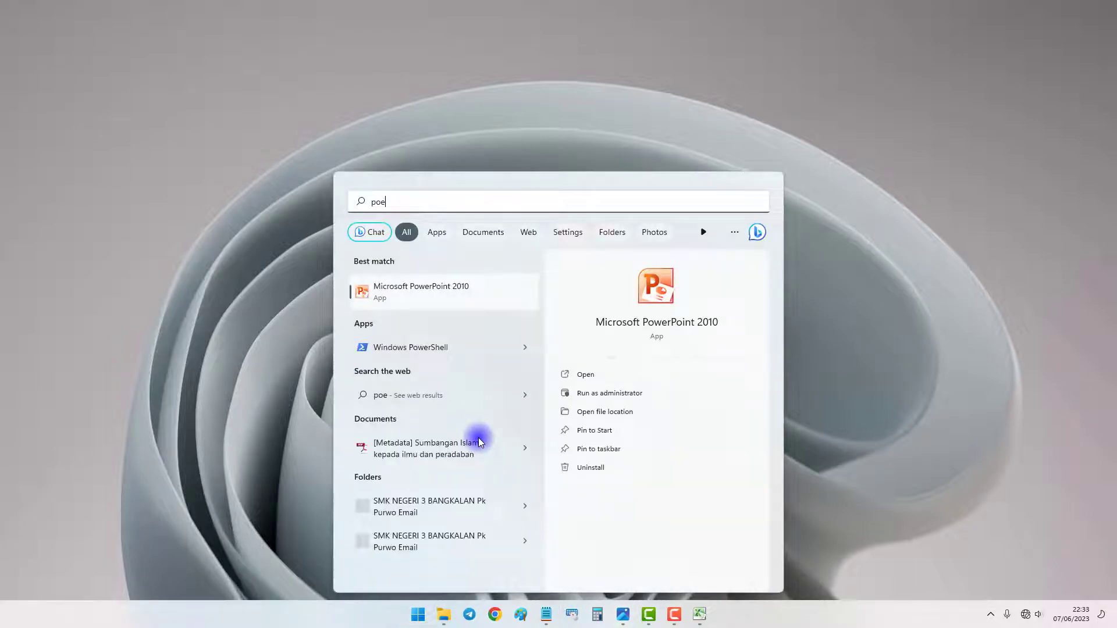
{"action": "key", "text": "BackSpace"}
{"action": "type", "text": "w"}
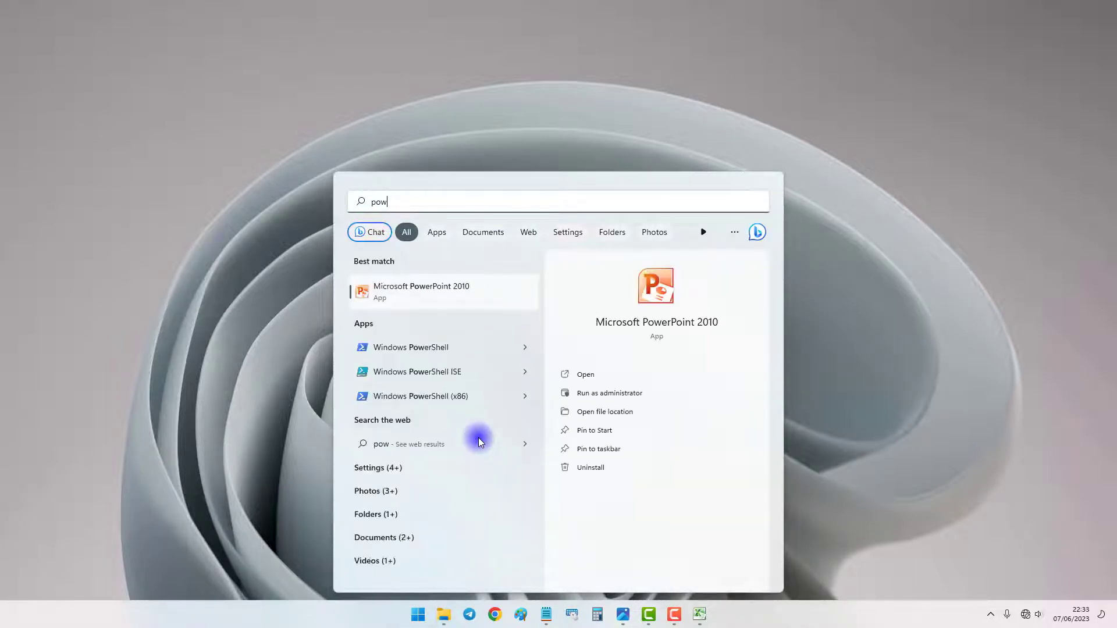
{"action": "type", "text": "er"}
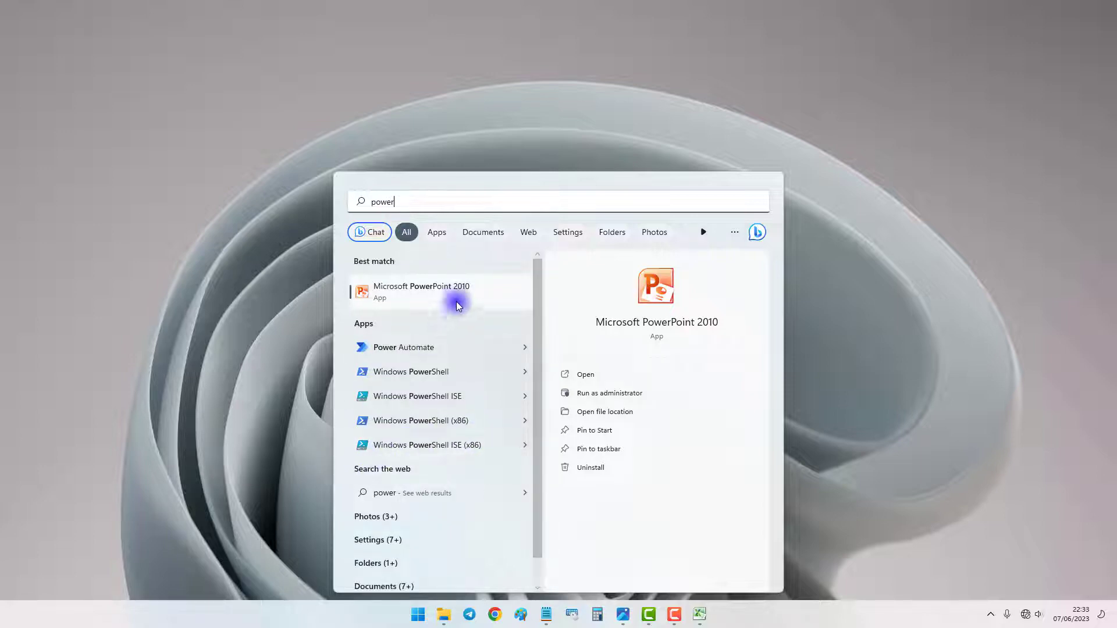
{"action": "left_click", "coordinate": [457, 295]}
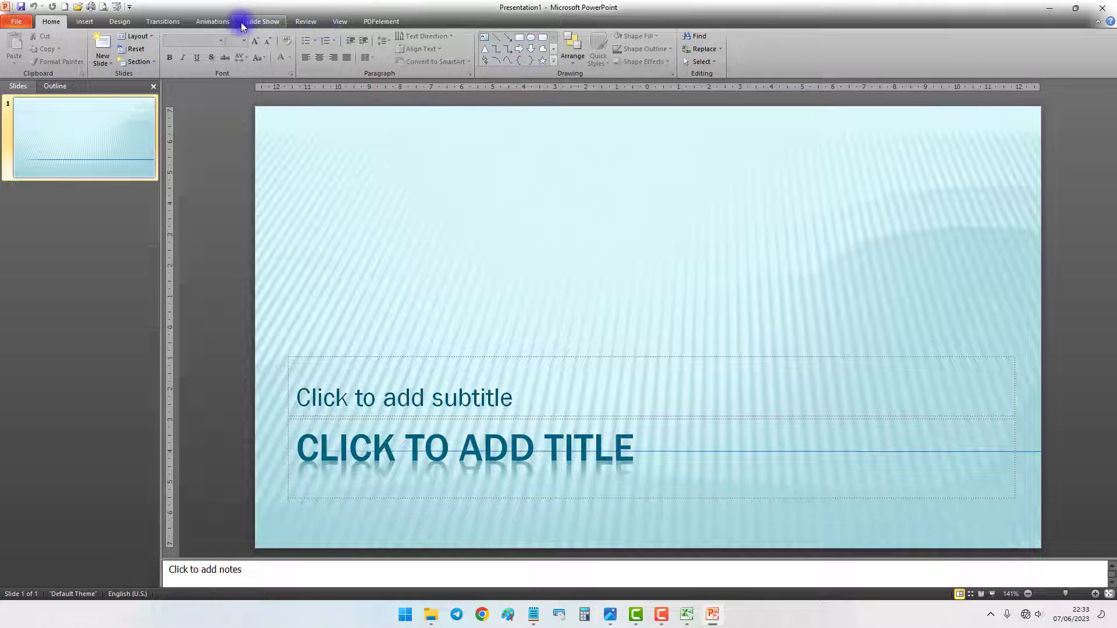
Step: In PowerPoint Options > Customize Ribbon, tick Developer under Main Tabs and confirm with OK
{"action": "left_click", "coordinate": [18, 22]}
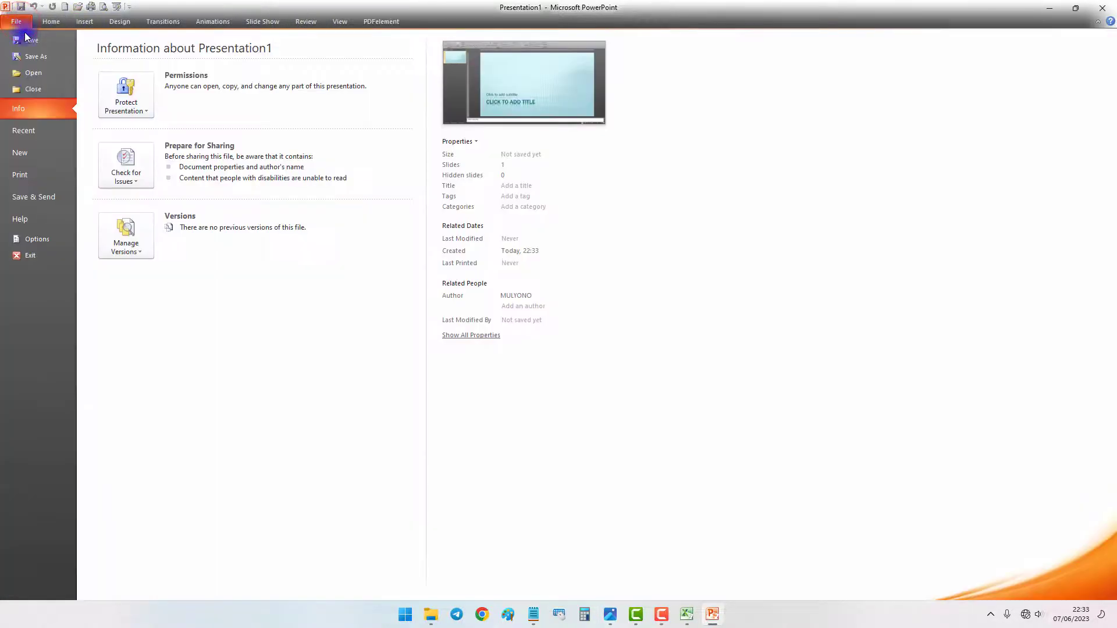
{"action": "left_click", "coordinate": [41, 238]}
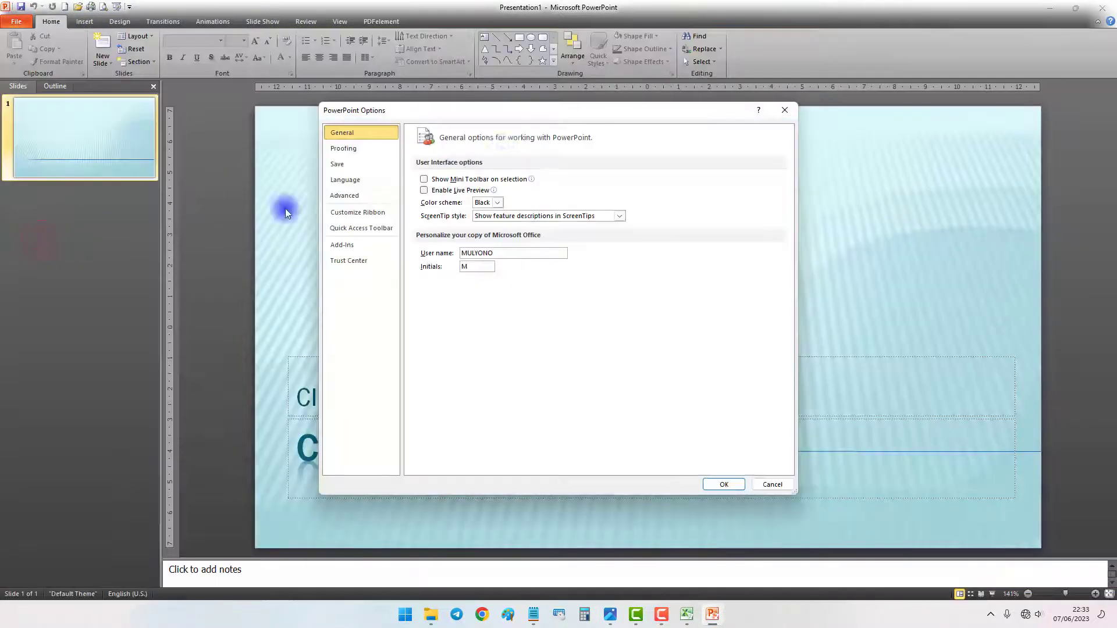
{"action": "left_click", "coordinate": [369, 214]}
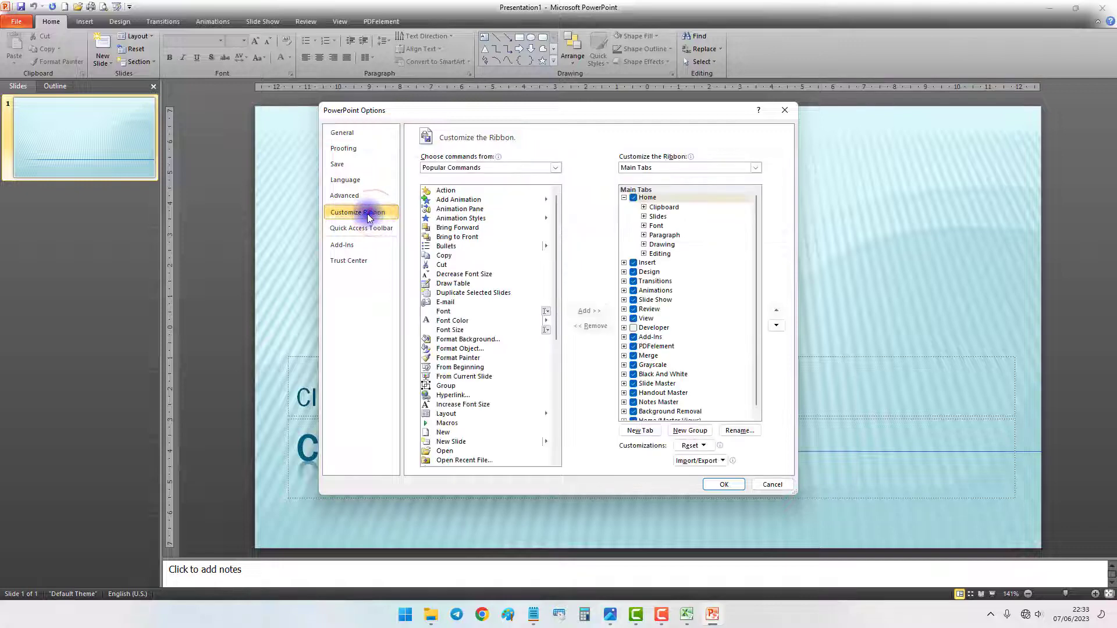
{"action": "mouse_move", "coordinate": [686, 157]}
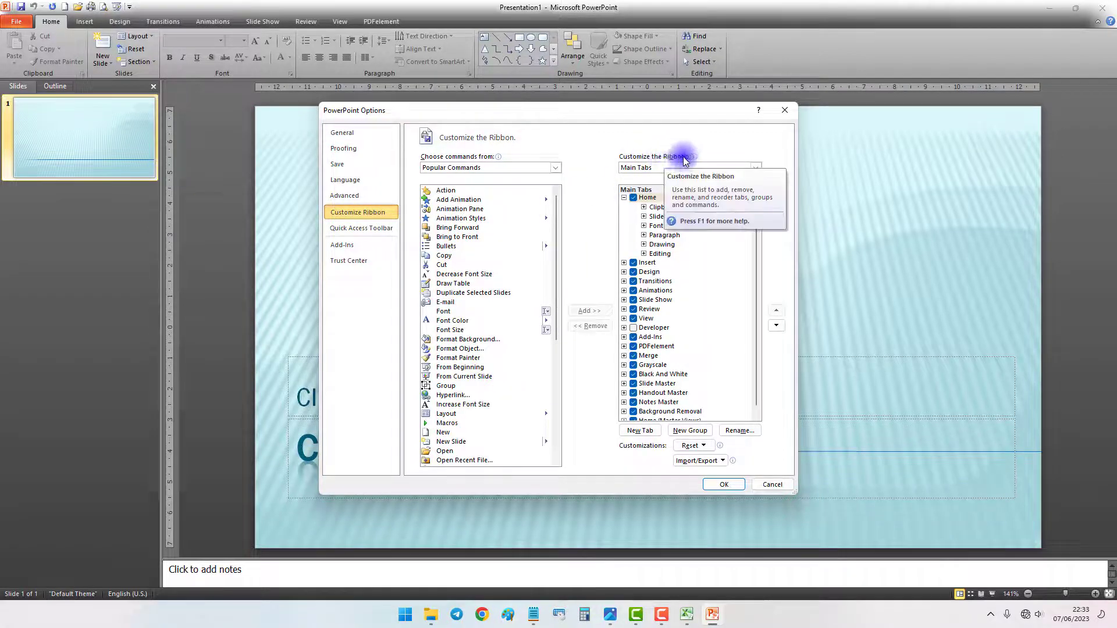
{"action": "left_click", "coordinate": [624, 197]}
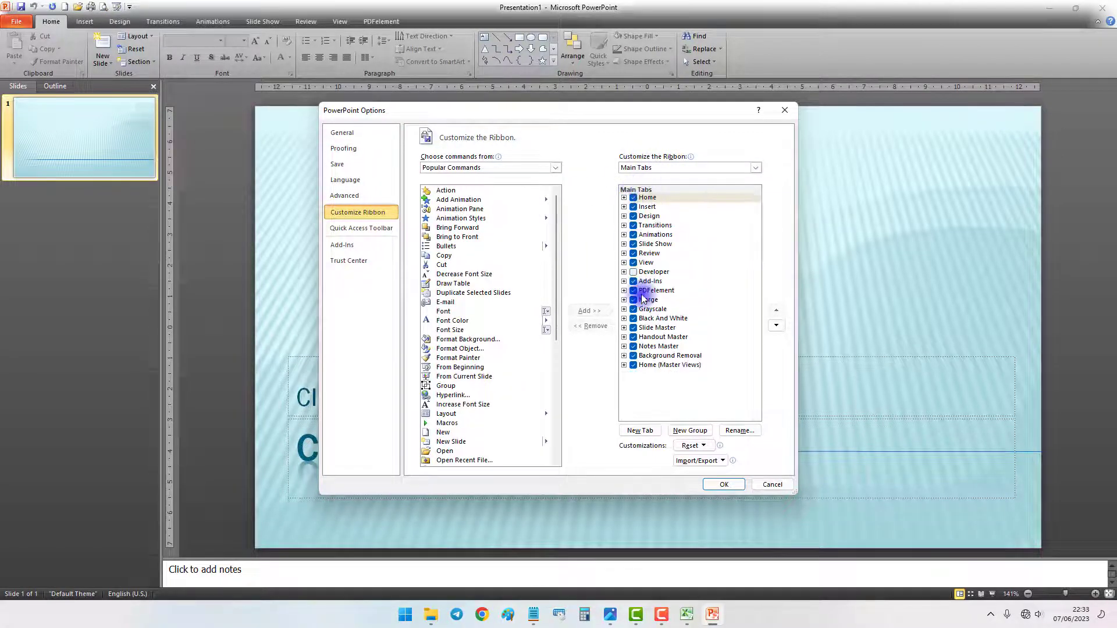
{"action": "left_click", "coordinate": [635, 272]}
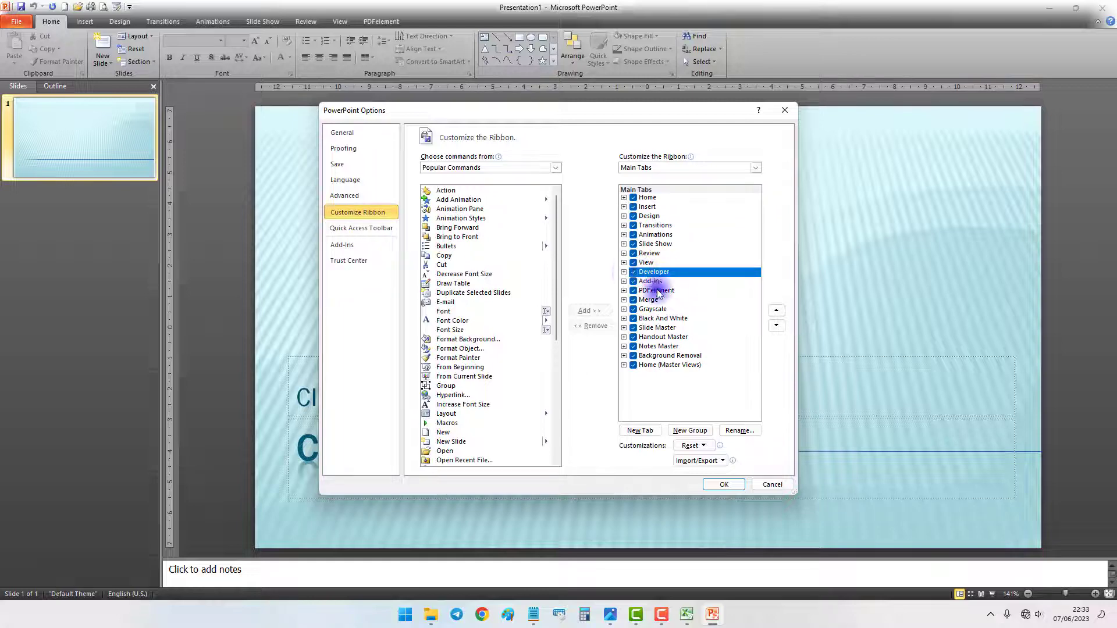
{"action": "left_click", "coordinate": [724, 484]}
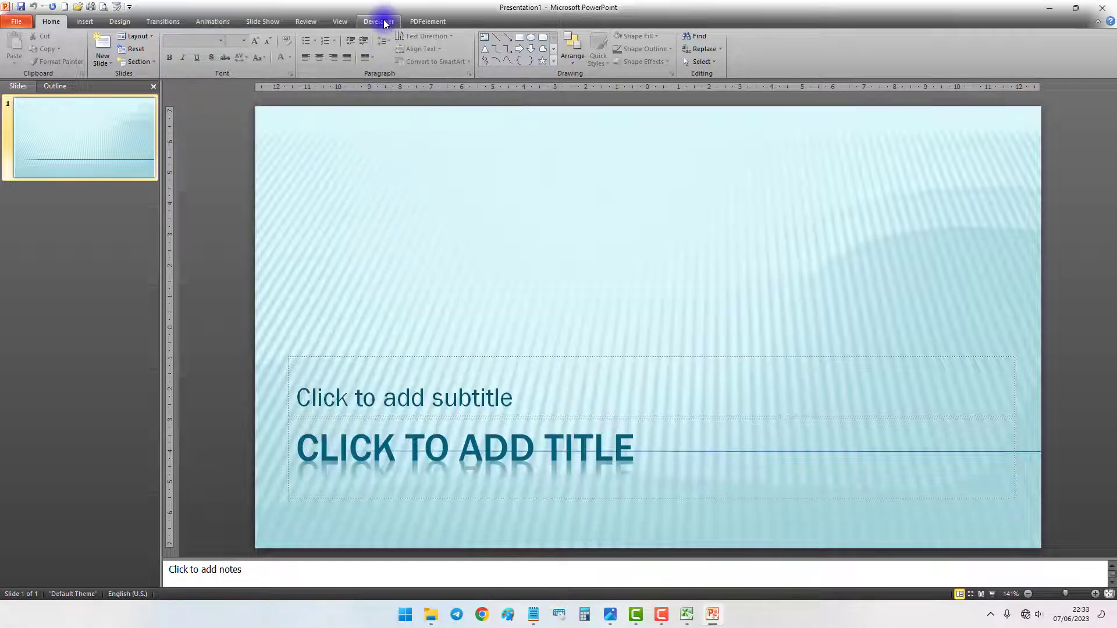
Step: Switch to PowerPoint's Developer tab, then open and close the Visual Basic editor
{"action": "left_click", "coordinate": [390, 22]}
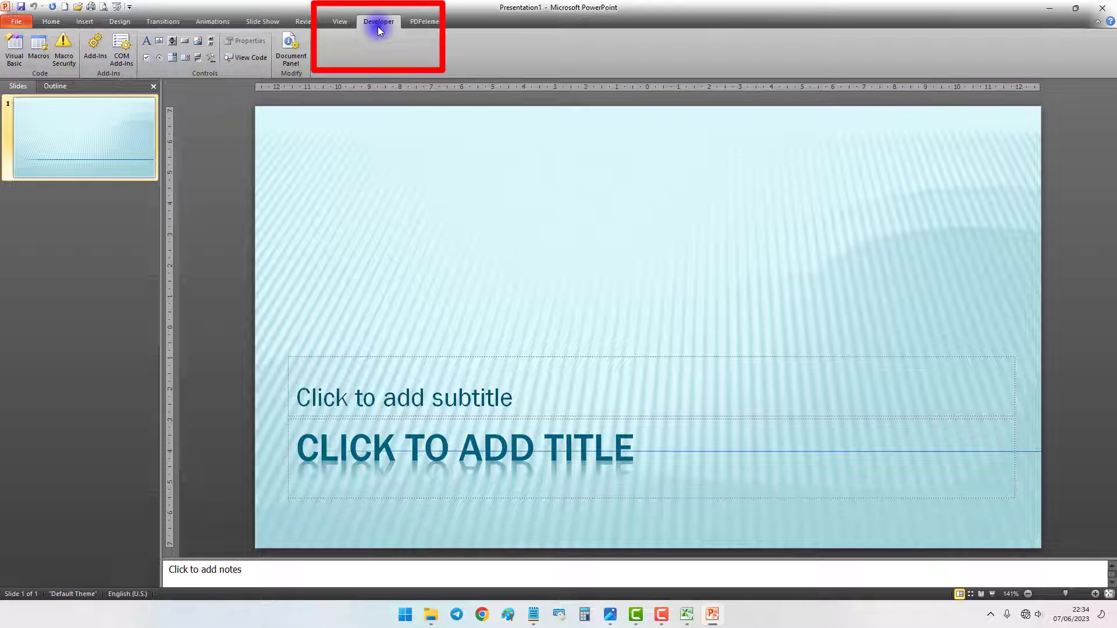
{"action": "left_click", "coordinate": [59, 23]}
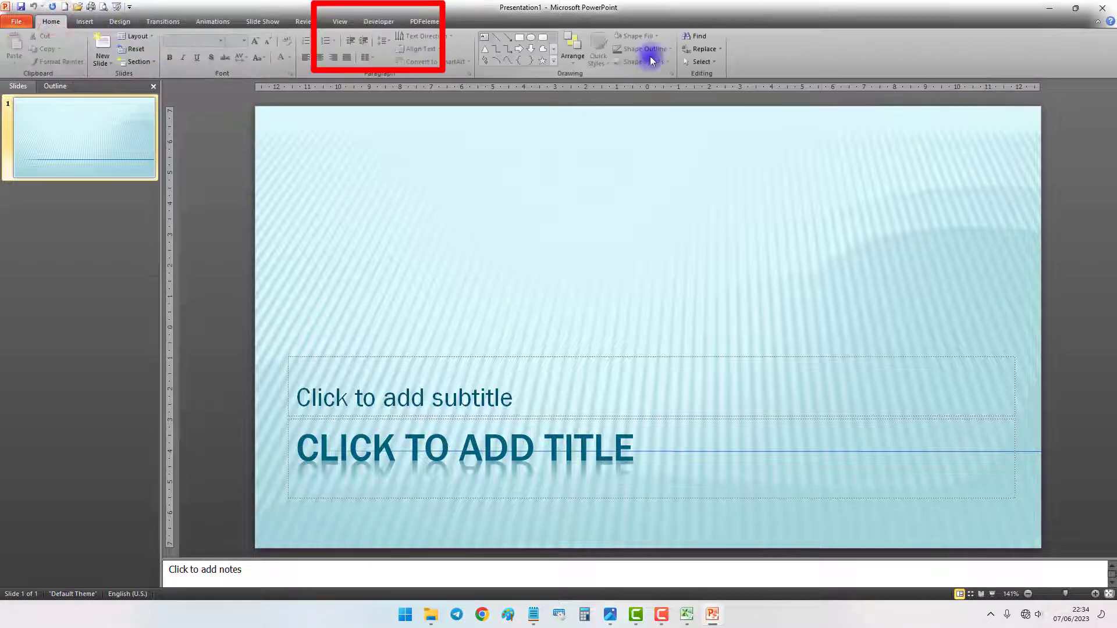
{"action": "left_click", "coordinate": [378, 23]}
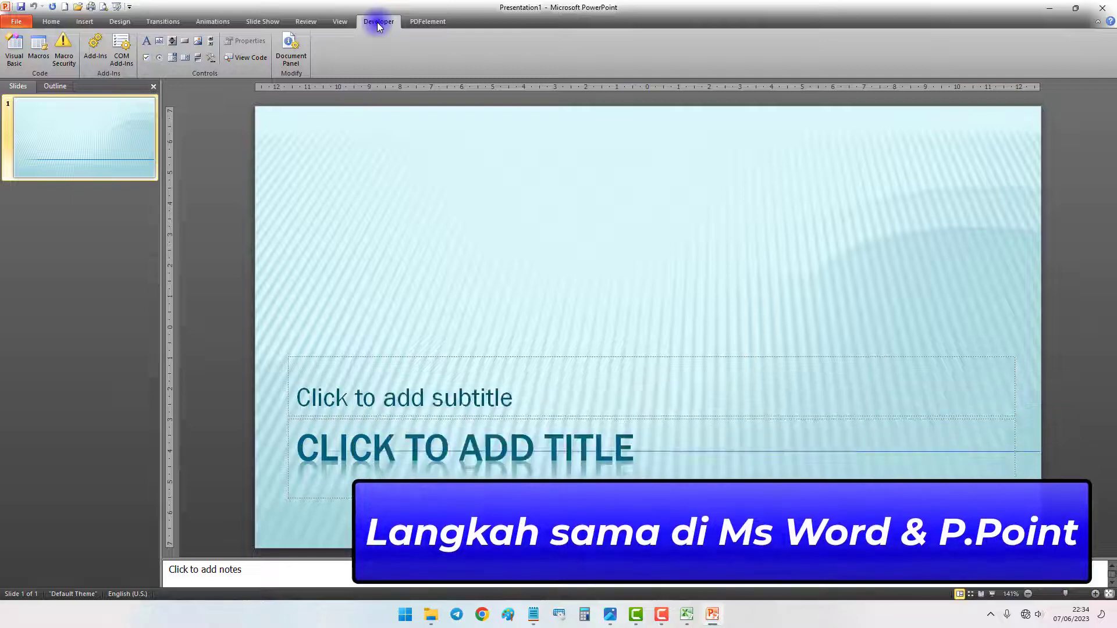
{"action": "left_click", "coordinate": [14, 56]}
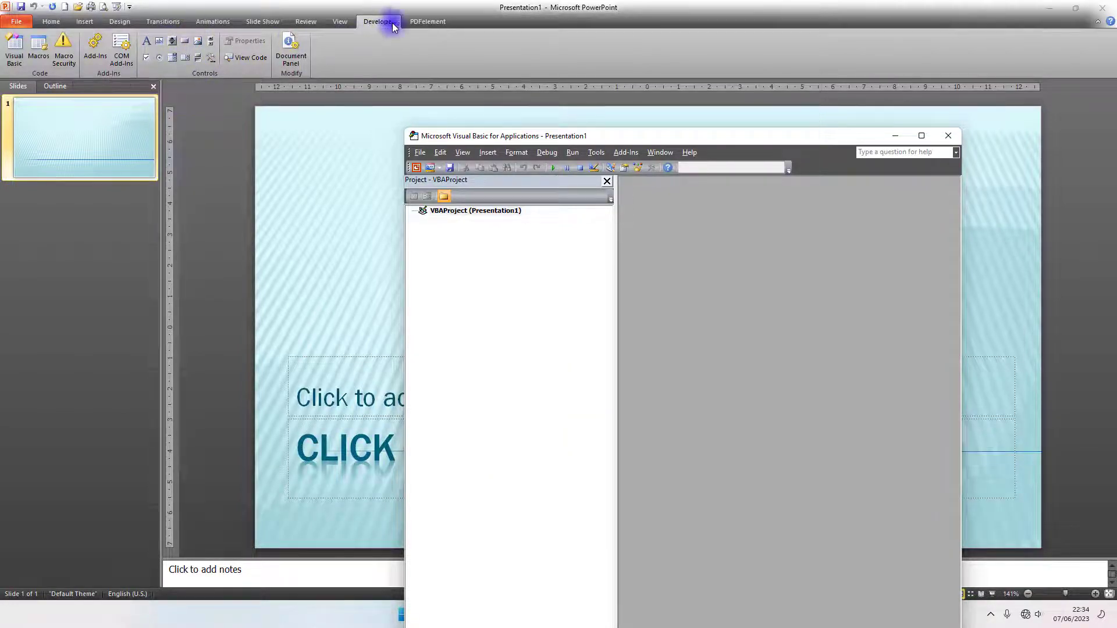
{"action": "left_click", "coordinate": [947, 137]}
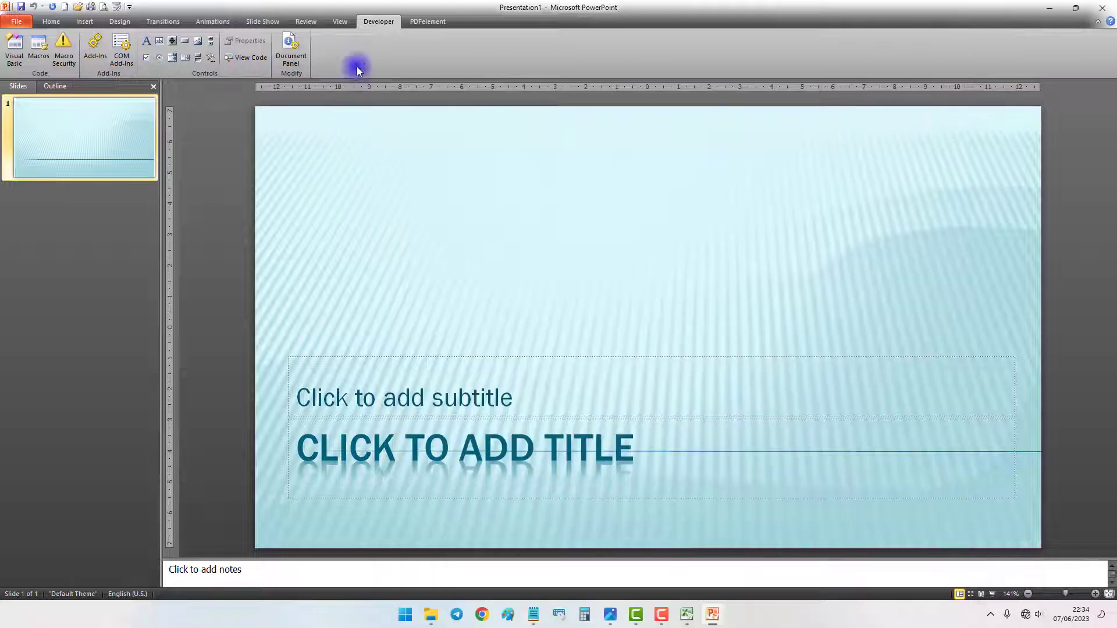
Step: Minimise PowerPoint, restore Excel from the taskbar and show its Developer tab
{"action": "left_click", "coordinate": [1049, 8]}
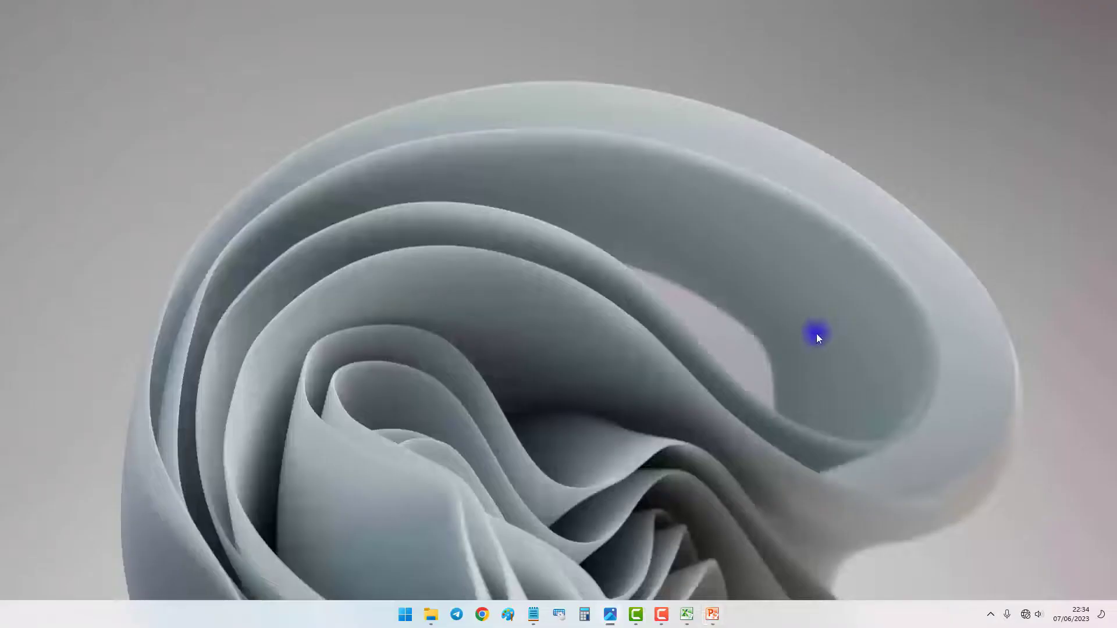
{"action": "left_click", "coordinate": [684, 615]}
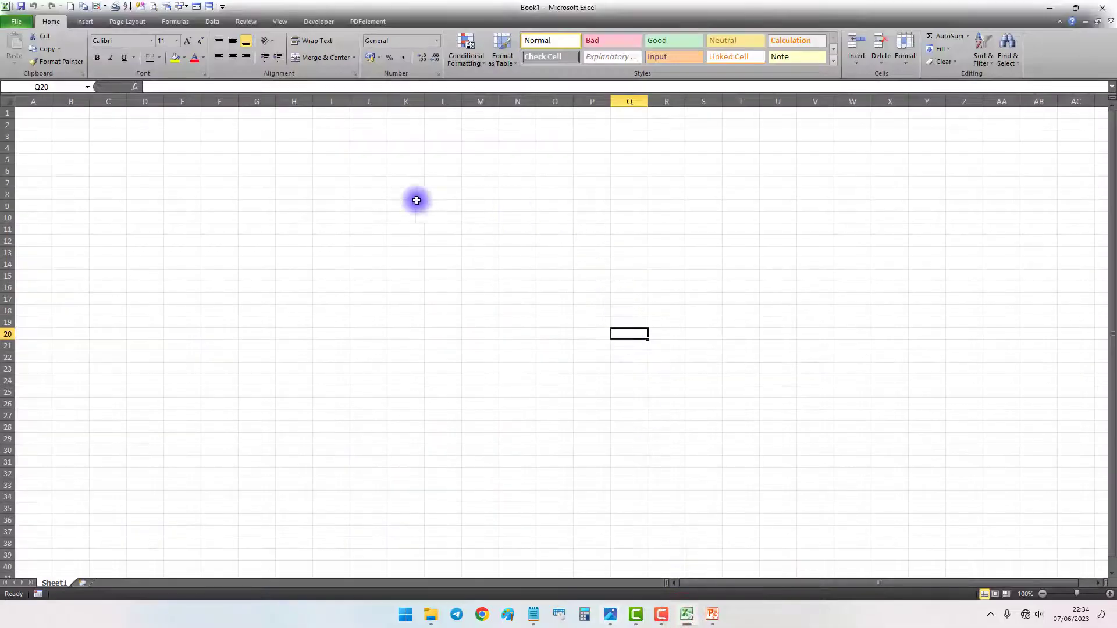
{"action": "left_click", "coordinate": [319, 24]}
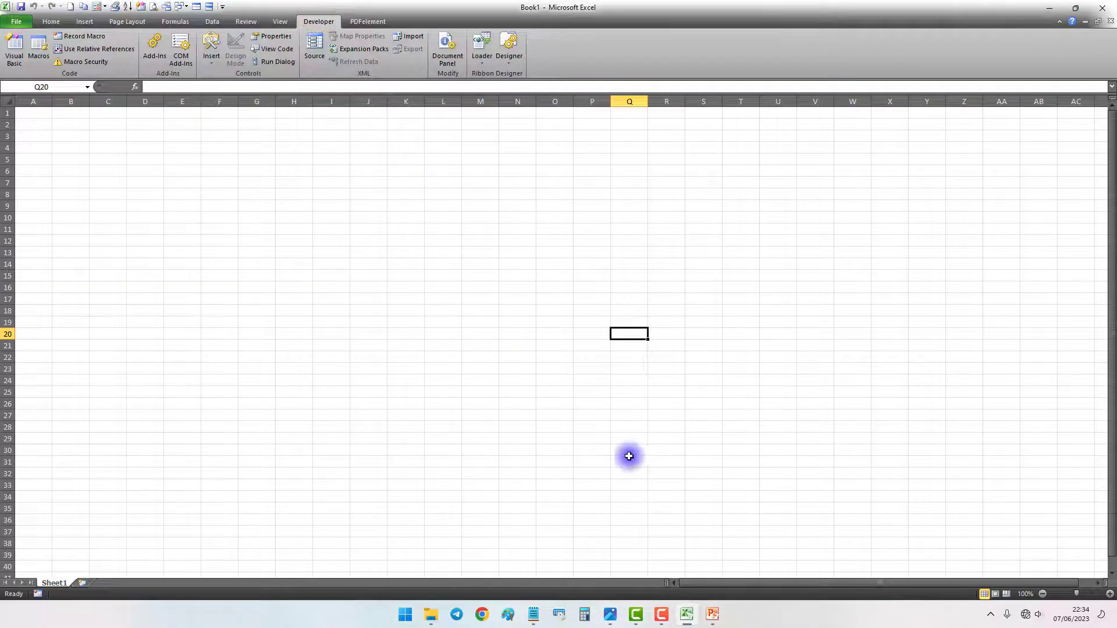
Step: Launch Word 2010 from Start, minimise Excel, and bring Word's Document1 forward
{"action": "left_click", "coordinate": [407, 615]}
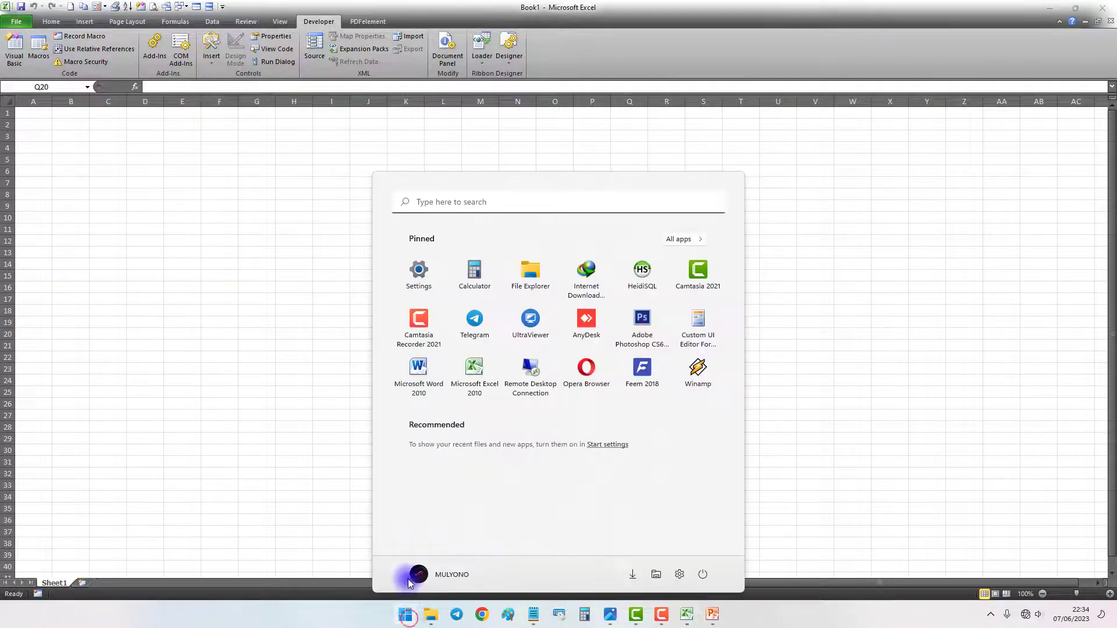
{"action": "left_click", "coordinate": [419, 372]}
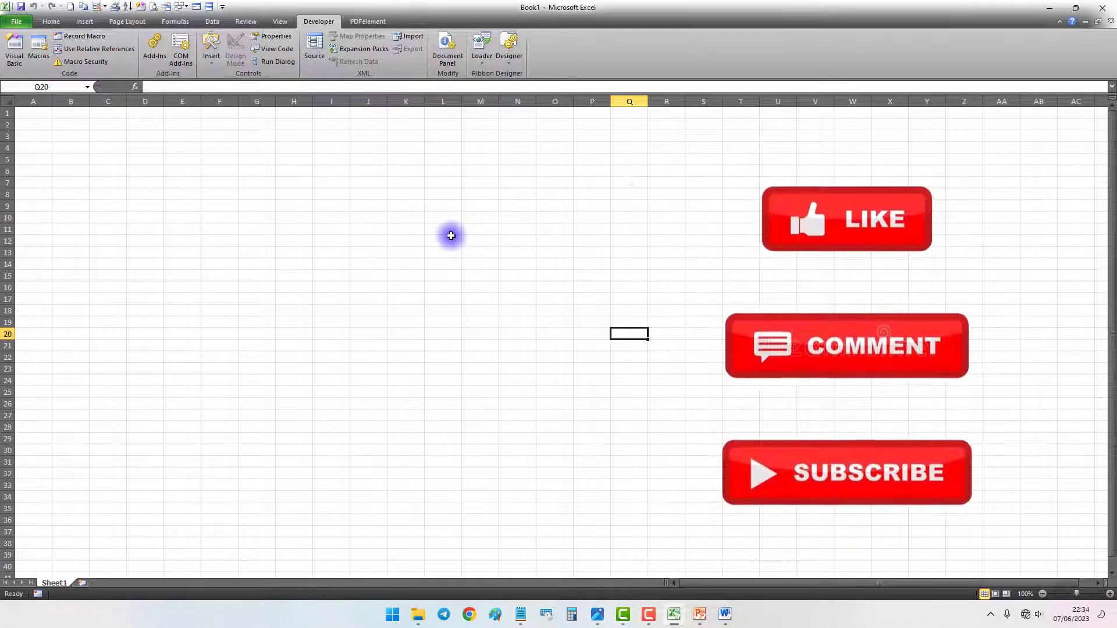
{"action": "left_click", "coordinate": [1048, 10]}
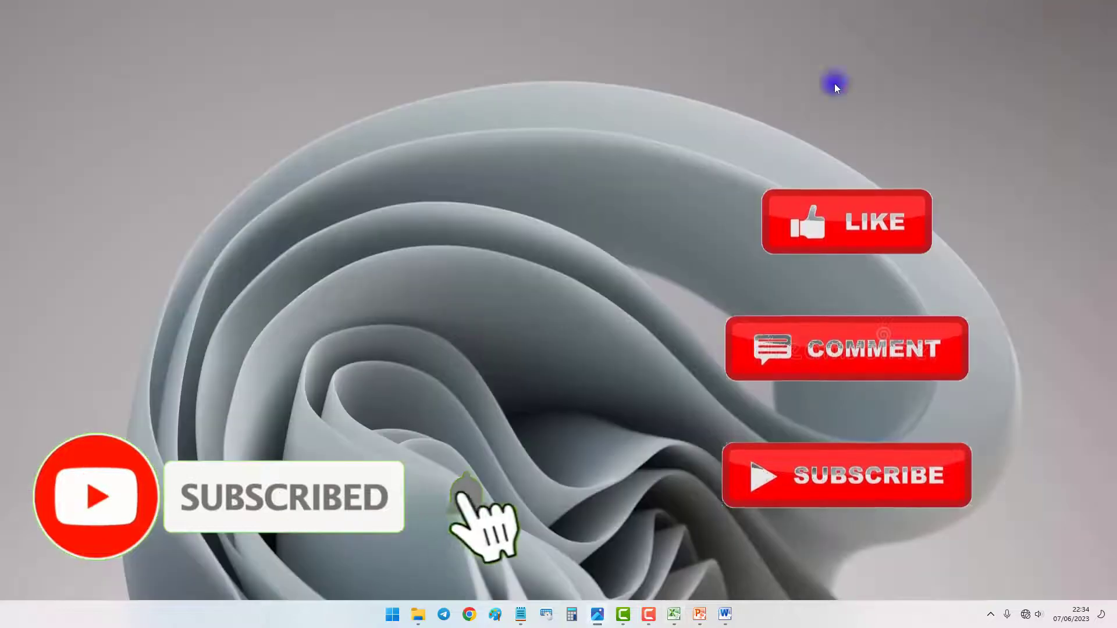
{"action": "left_click", "coordinate": [724, 615]}
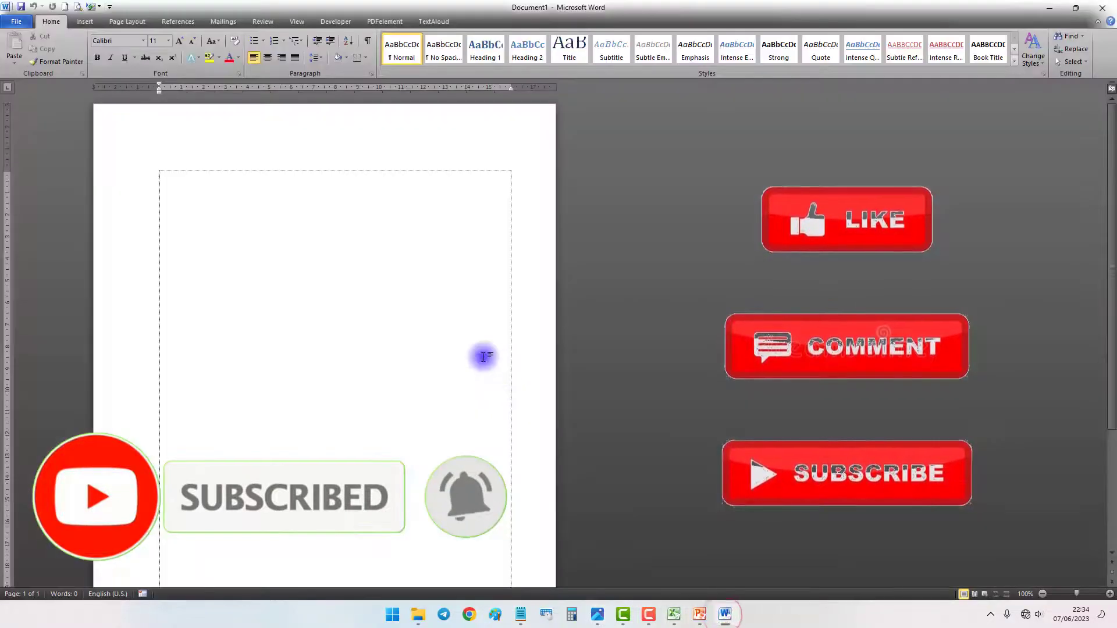